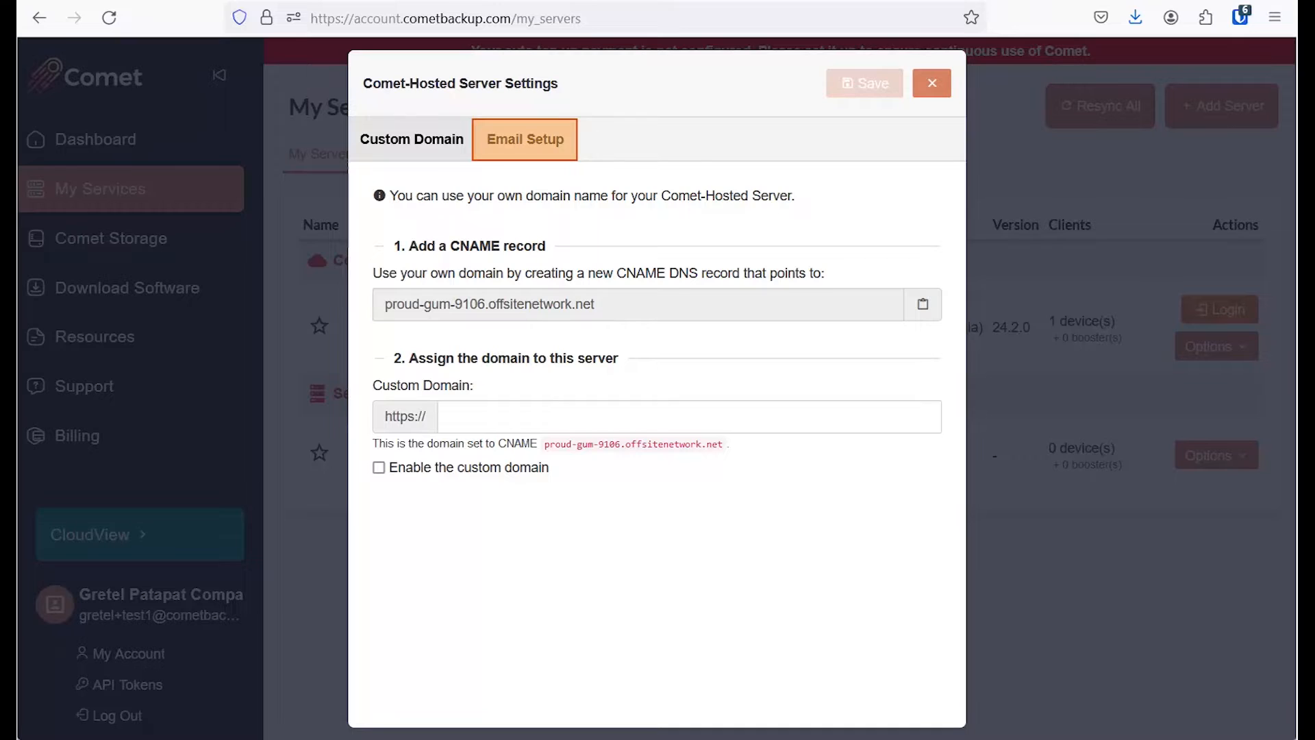
# Review the hosted server's Email Setup: sender address verified, sending domain not verified.
pyautogui.click(524, 140)
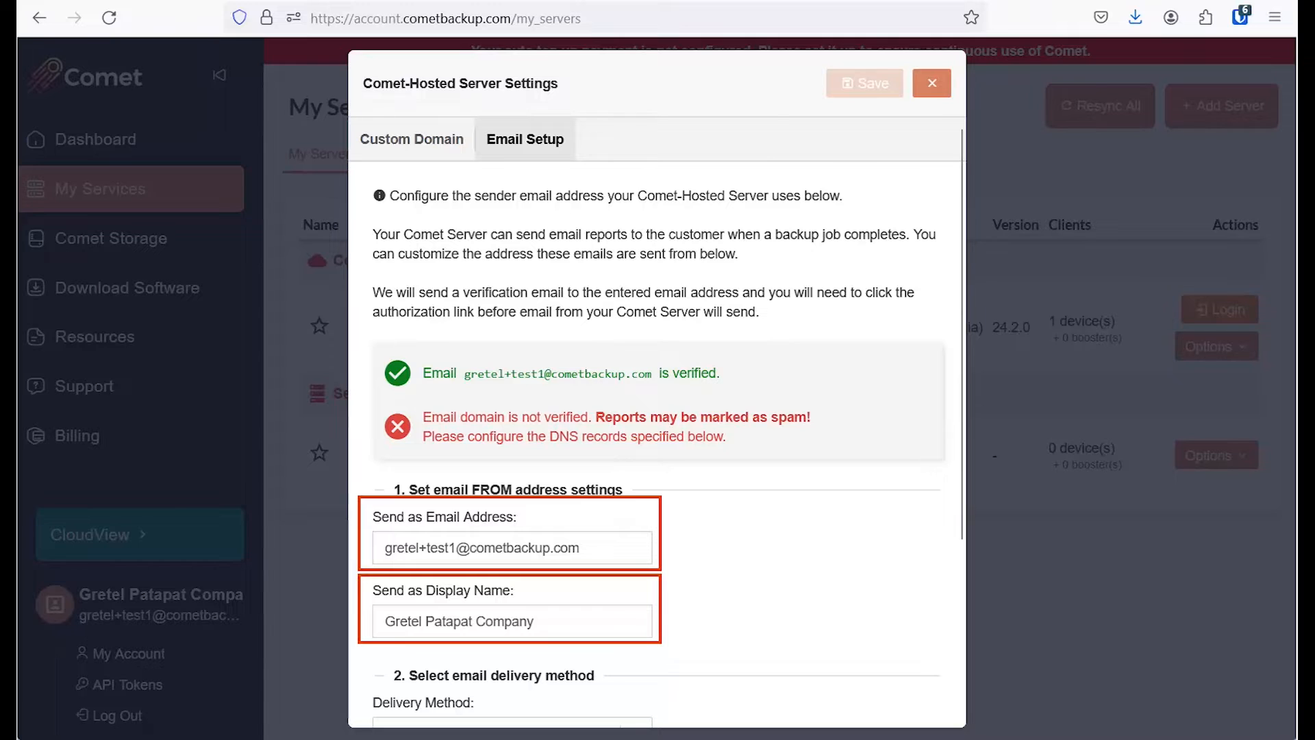
pyautogui.scroll(-4, 656, 422)
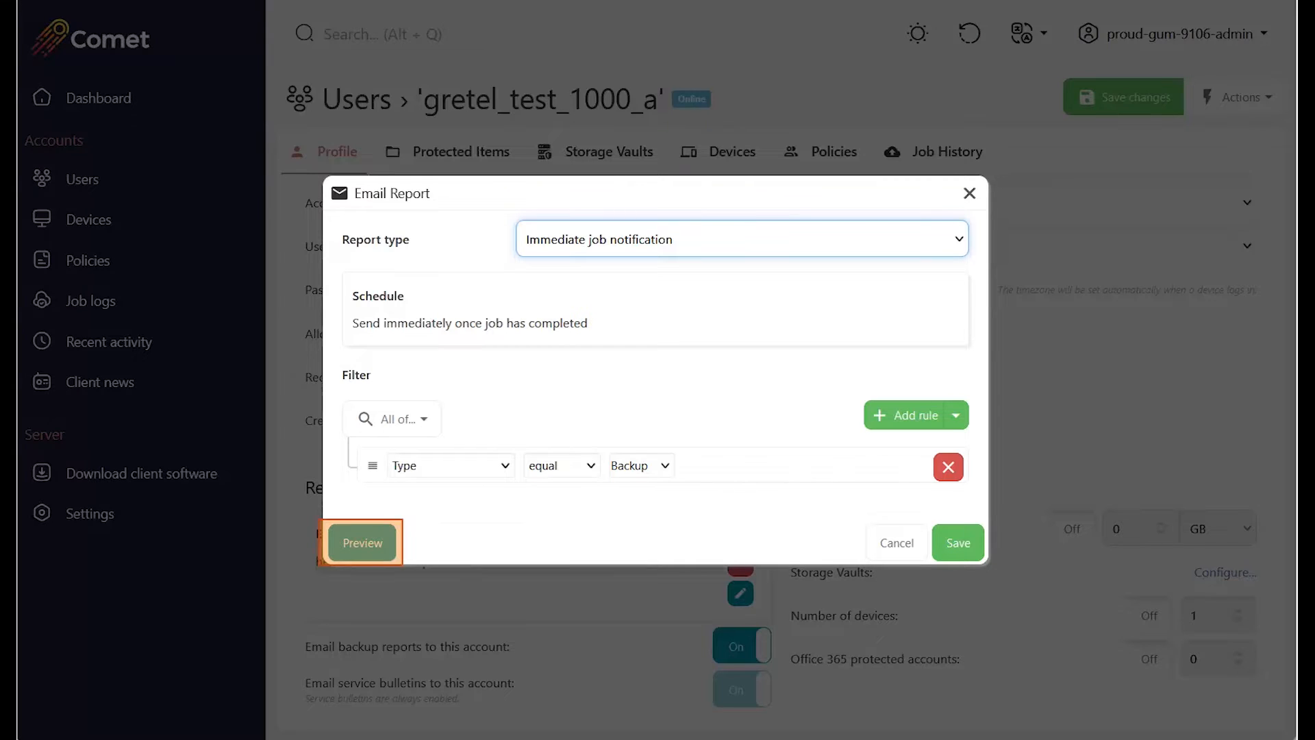
# Preview the immediate job notification email and look through its contents.
pyautogui.click(362, 542)
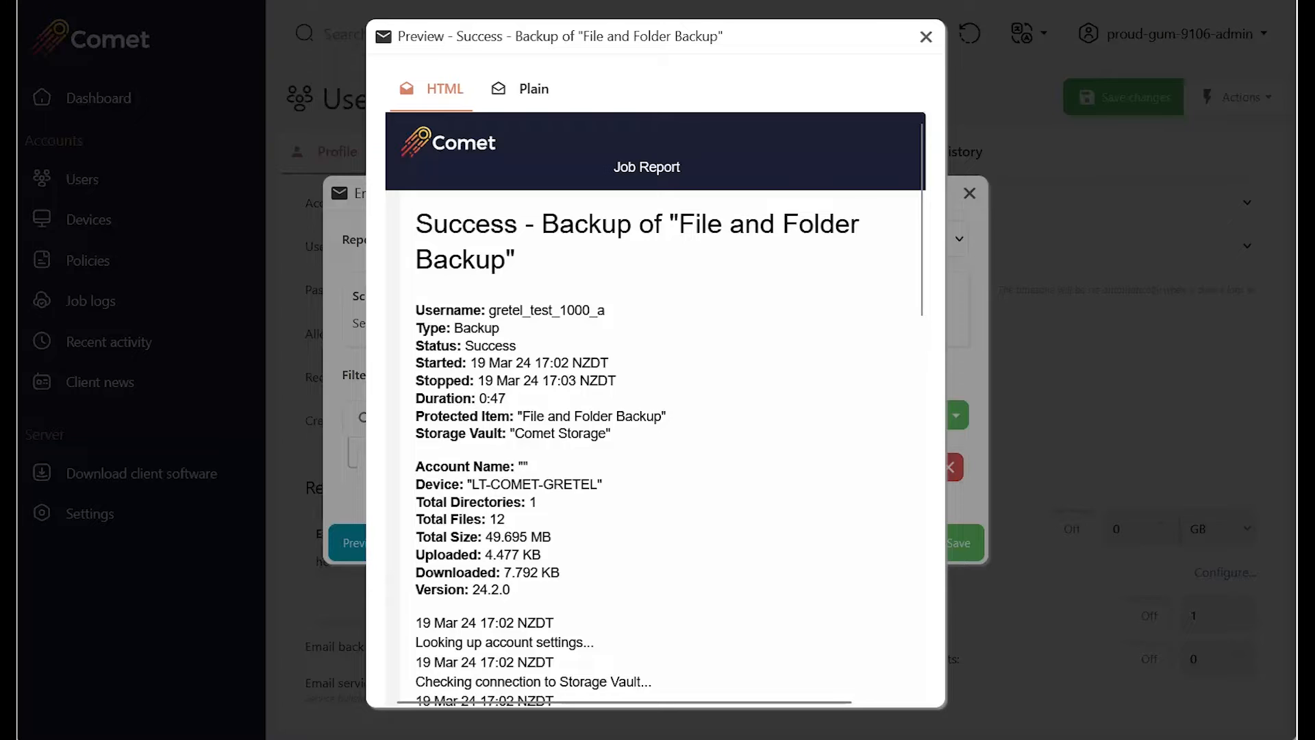
pyautogui.scroll(-9, 656, 409)
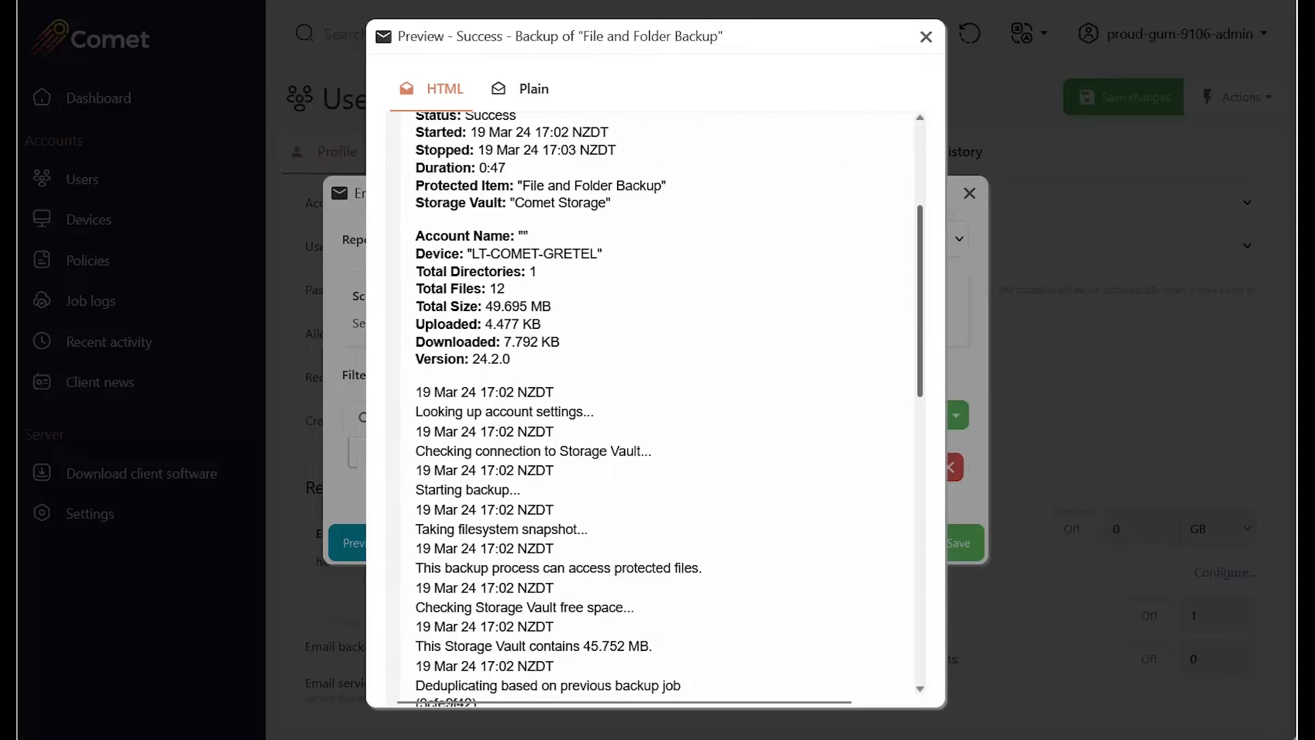
pyautogui.scroll(-6, 656, 409)
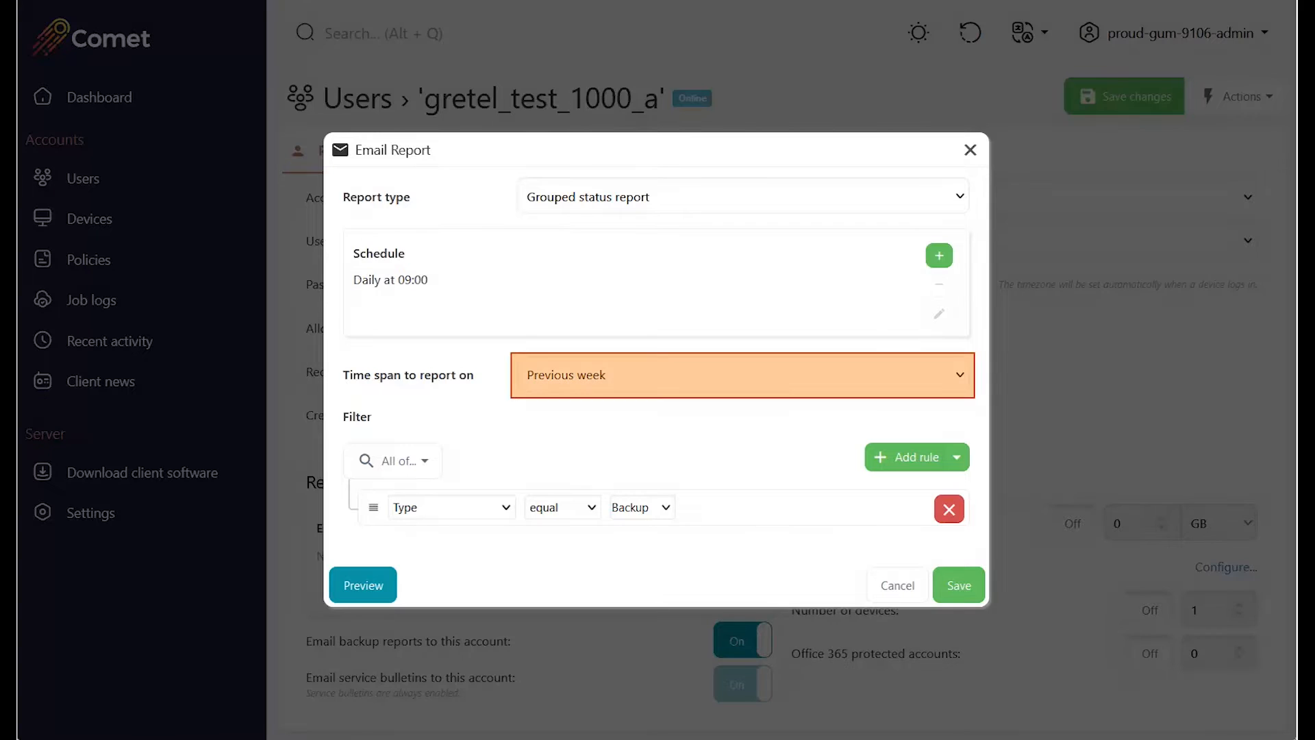
# Set the grouped status report's time span to Custom.
pyautogui.click(743, 375)
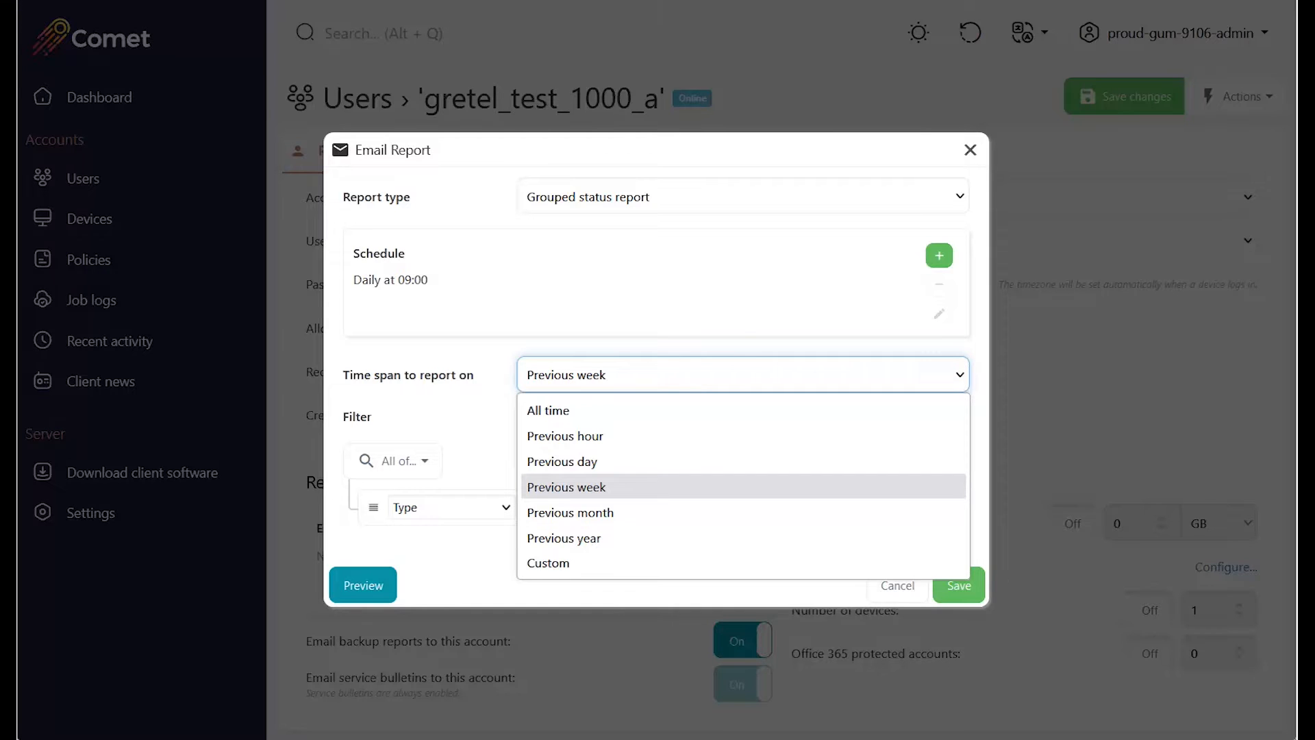
pyautogui.click(548, 563)
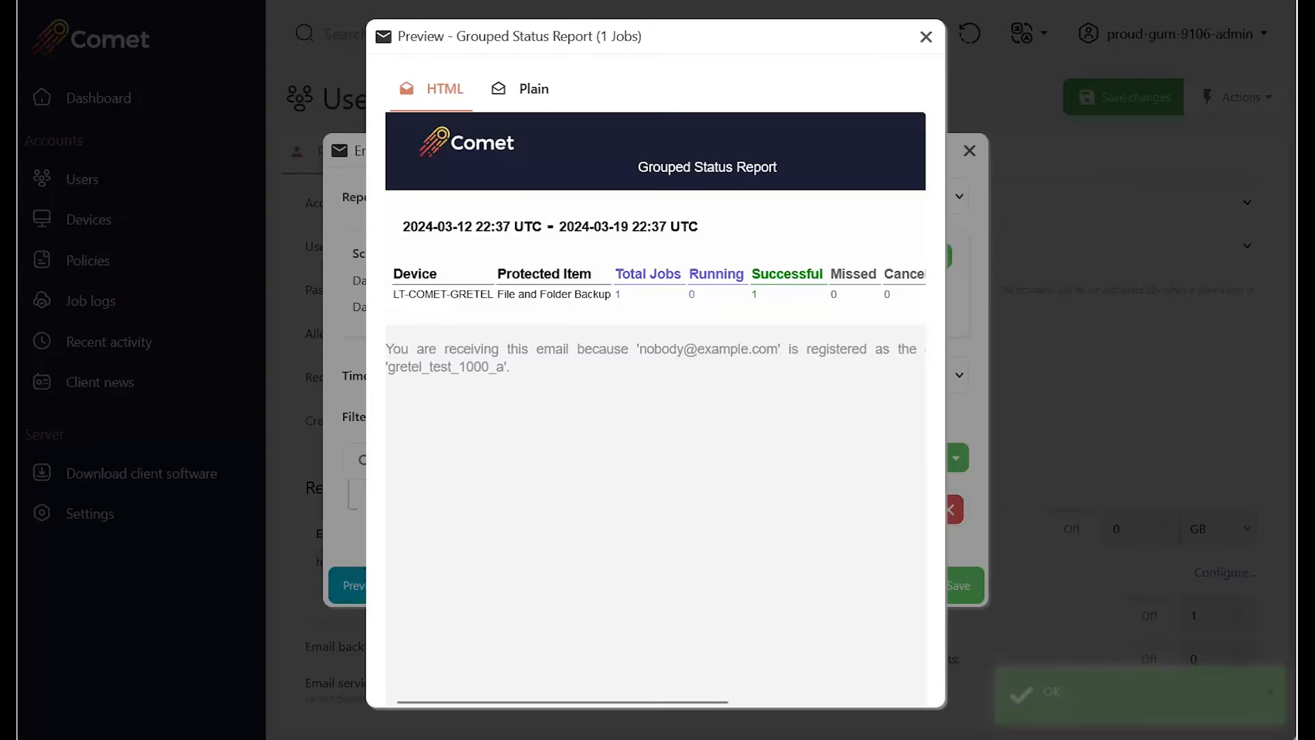
pyautogui.hscroll(3, 656, 409)
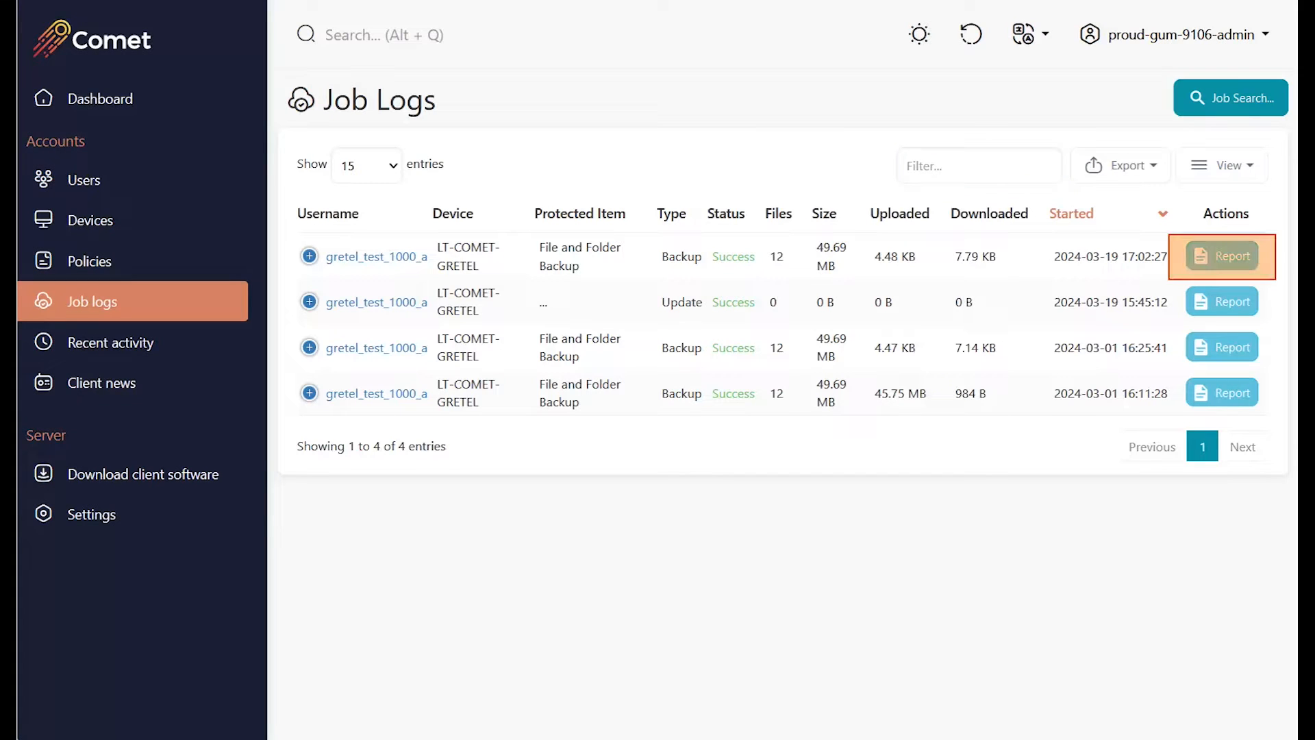
# Turn the latest backup job's report into a Recent activity report and preview it.
pyautogui.click(1222, 257)
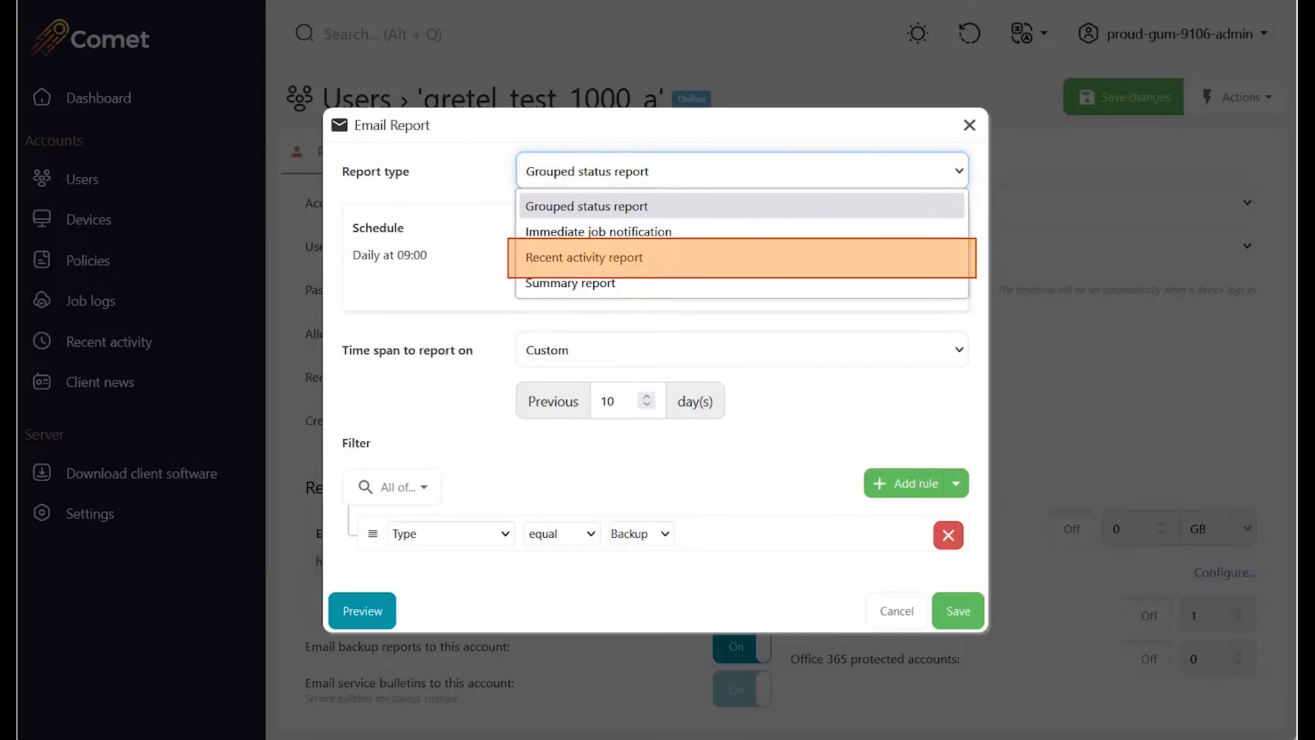
pyautogui.click(742, 258)
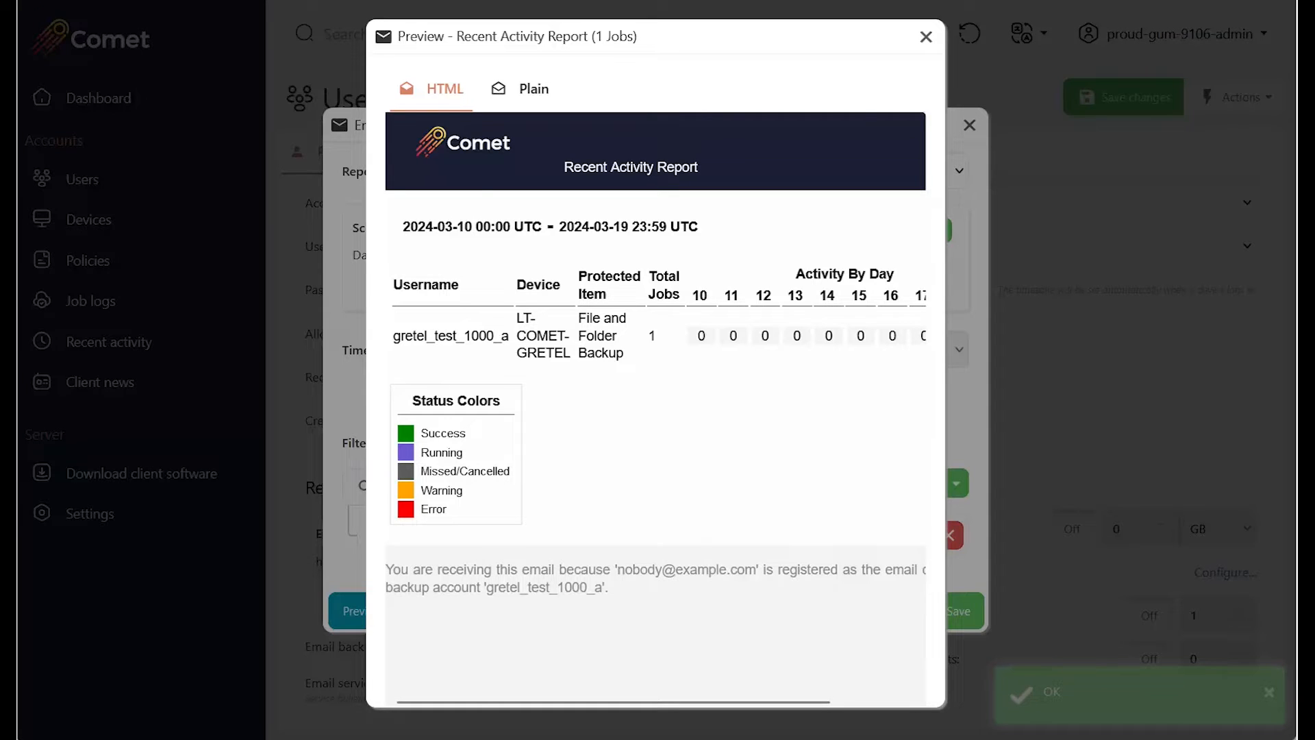
pyautogui.hscroll(2, 656, 411)
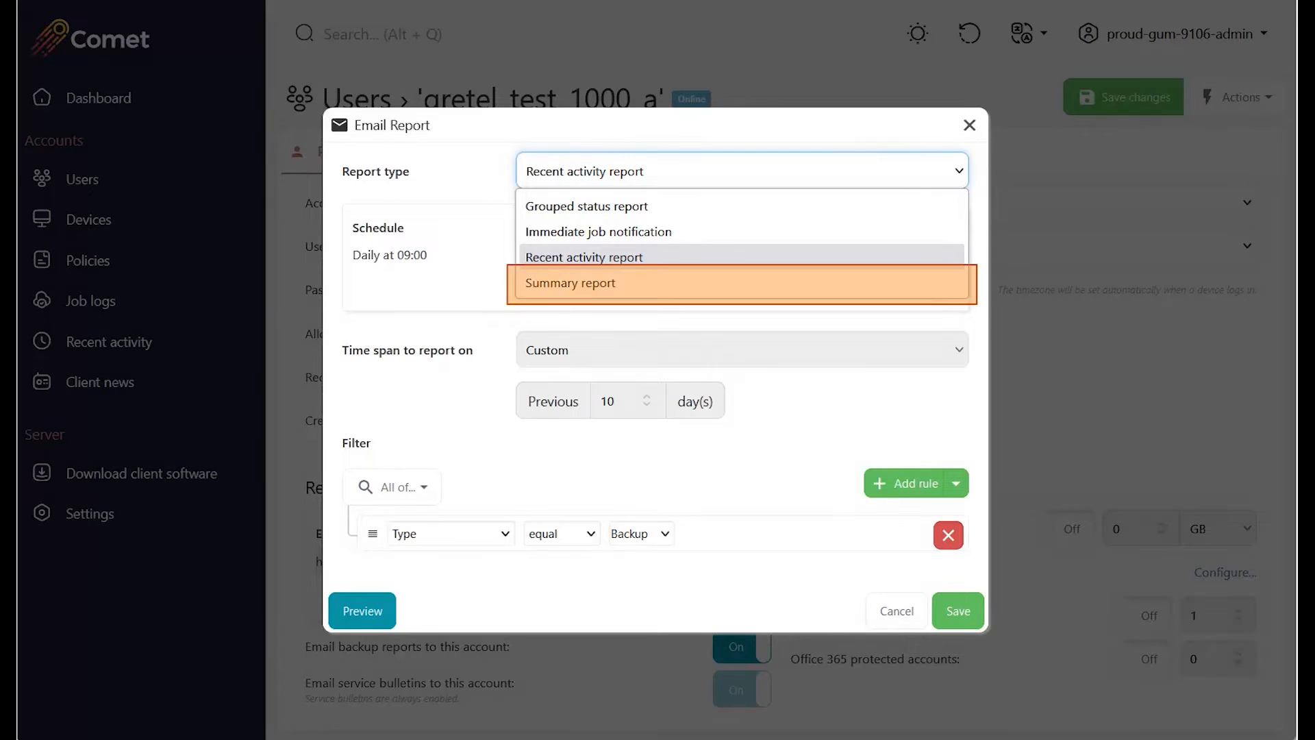
# Make the report a Summary report over the previous 7 days and preview it.
pyautogui.click(742, 283)
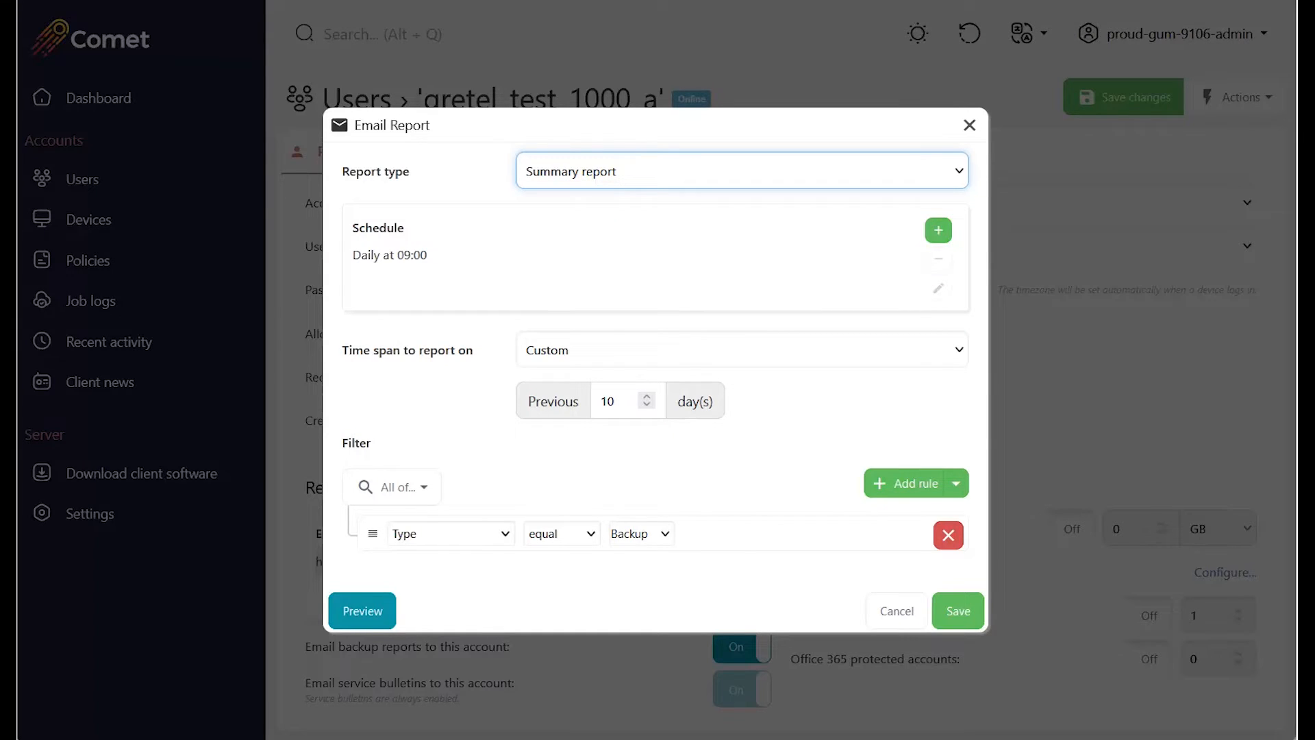
pyautogui.doubleClick(608, 402)
pyautogui.write('7')
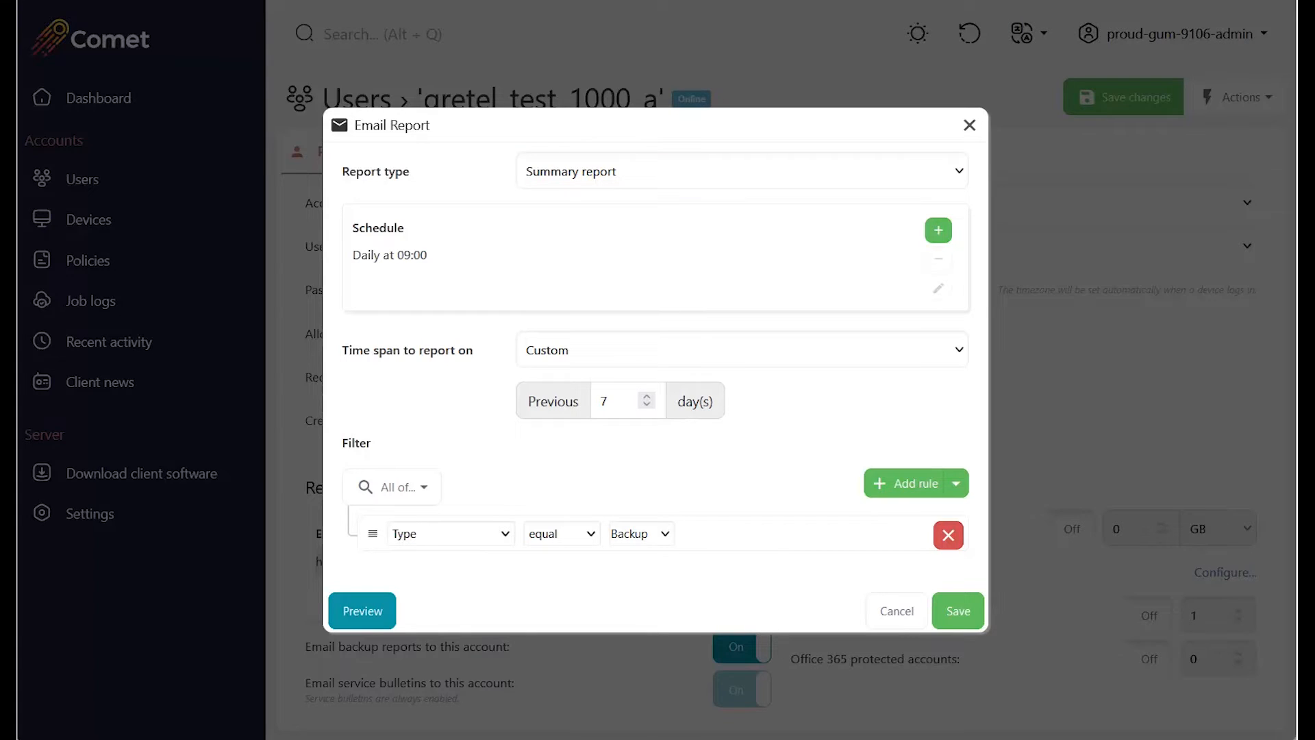
pyautogui.click(363, 611)
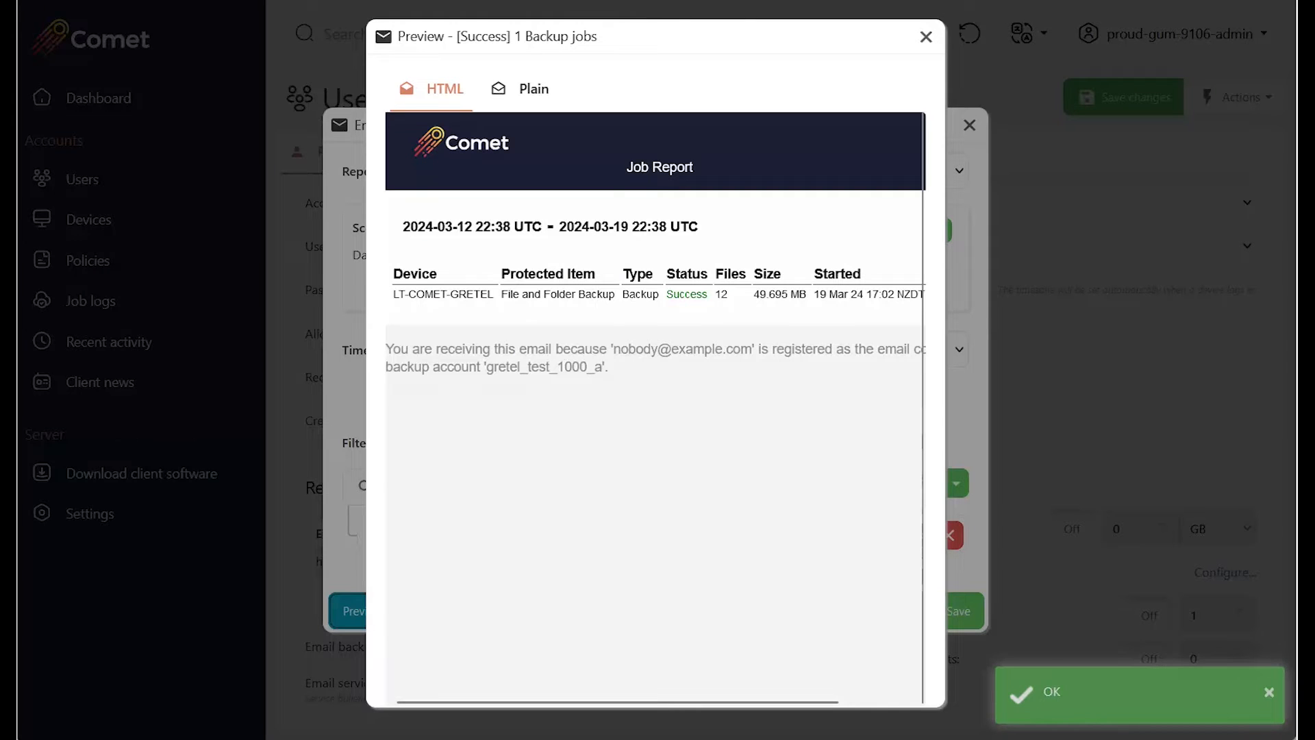
pyautogui.hscroll(2, 656, 408)
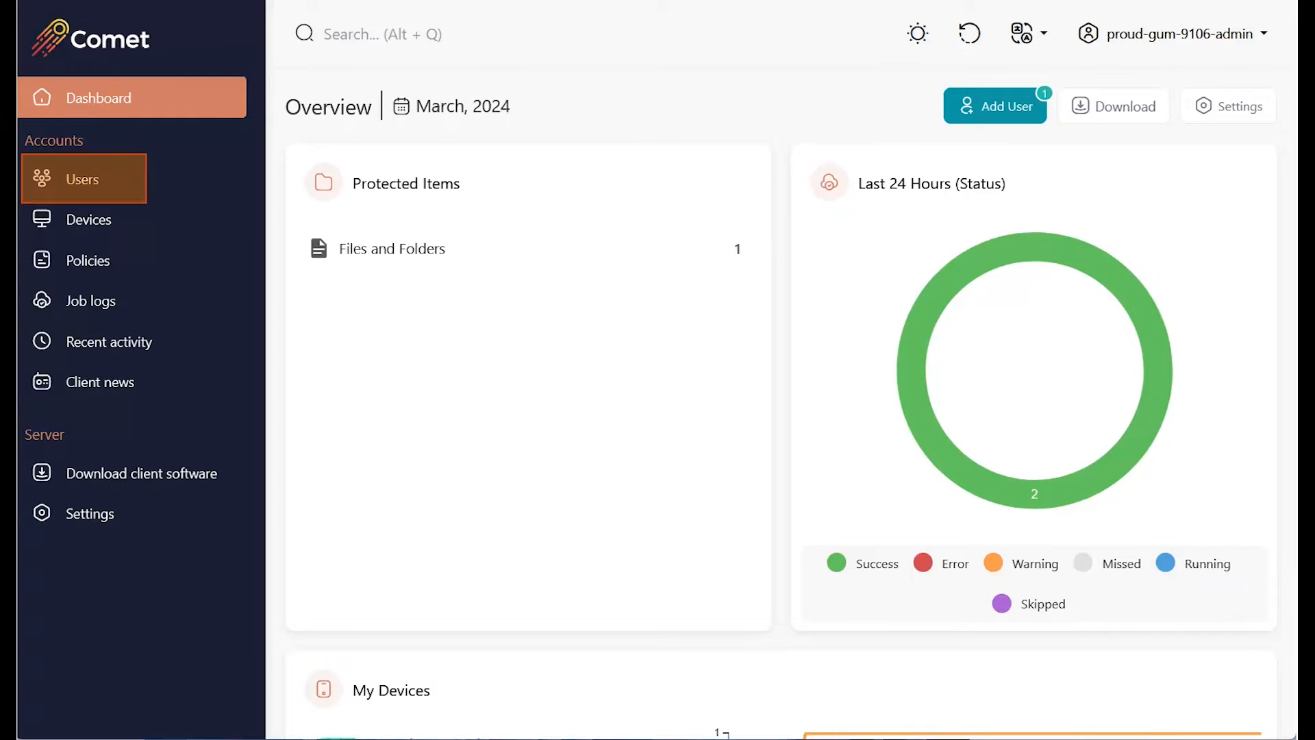
# Turn on Email backup reports for the test user's account.
pyautogui.click(83, 179)
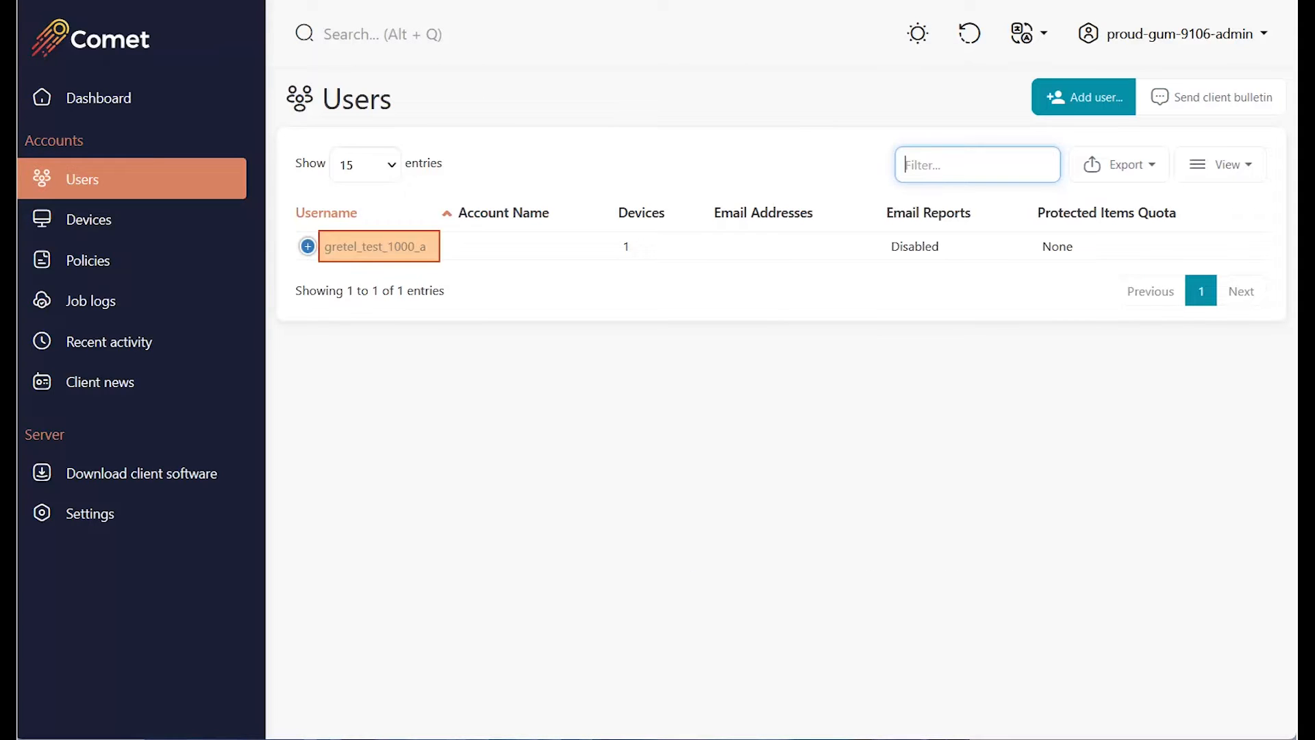
pyautogui.click(375, 246)
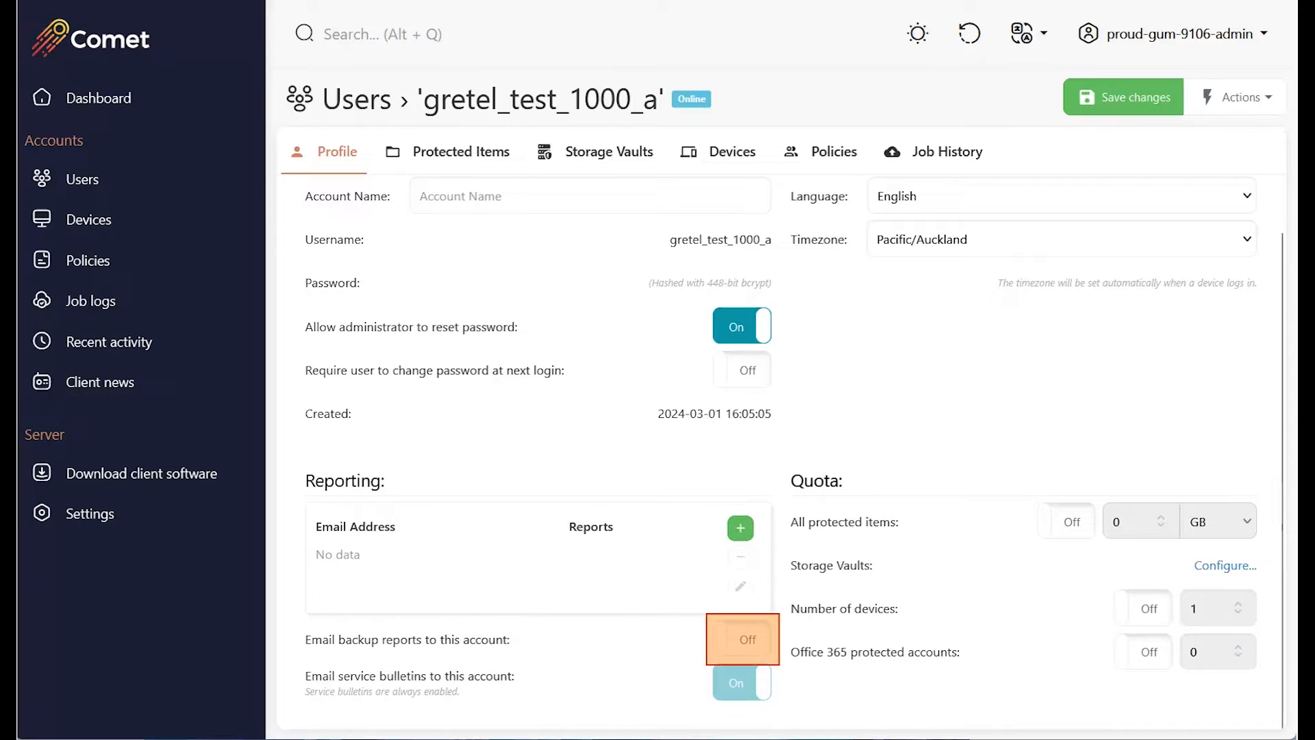
pyautogui.click(742, 639)
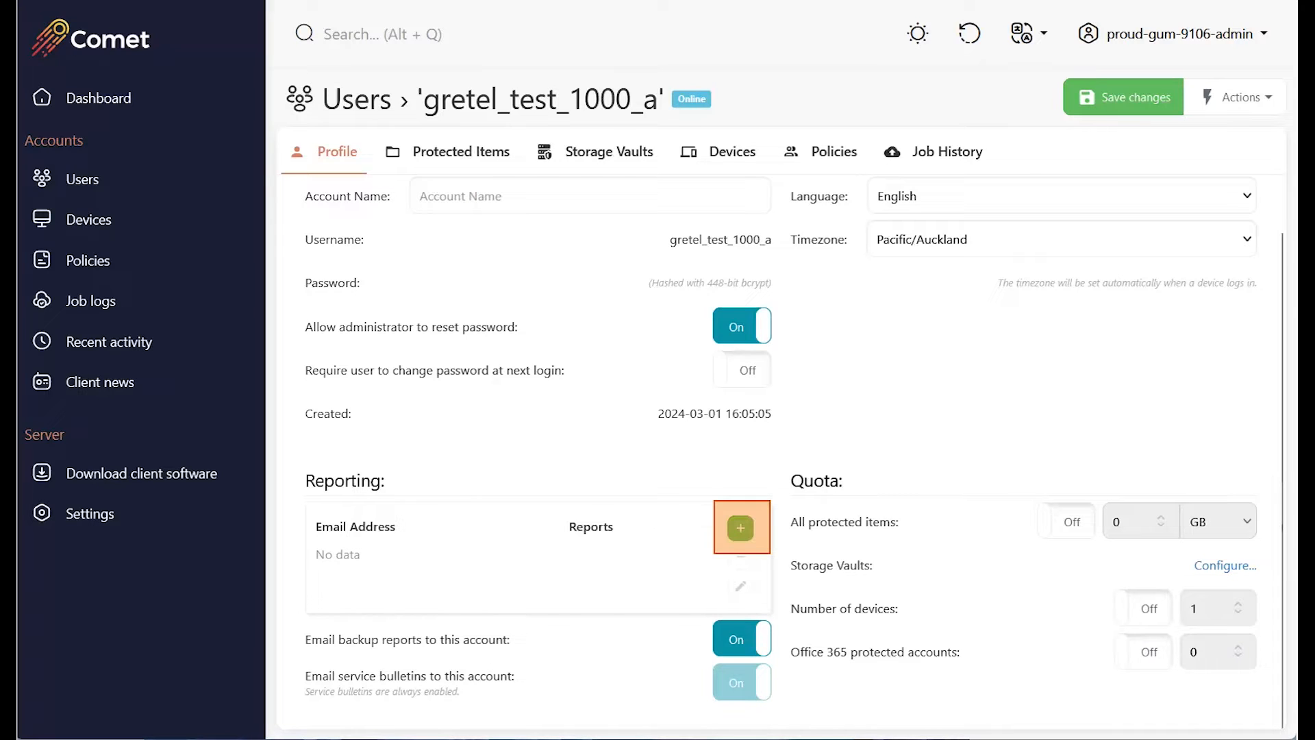
# Add a report recipient e-mail address with Custom Reports switched on.
pyautogui.click(740, 527)
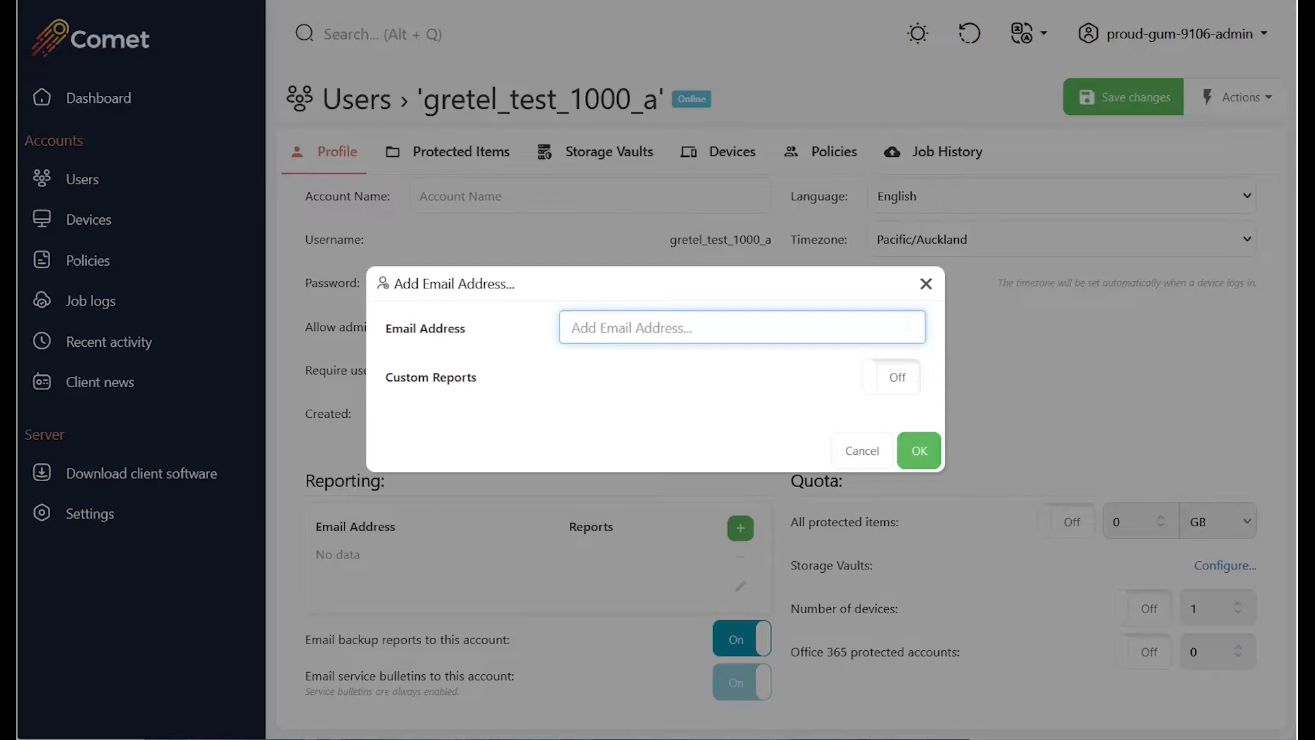
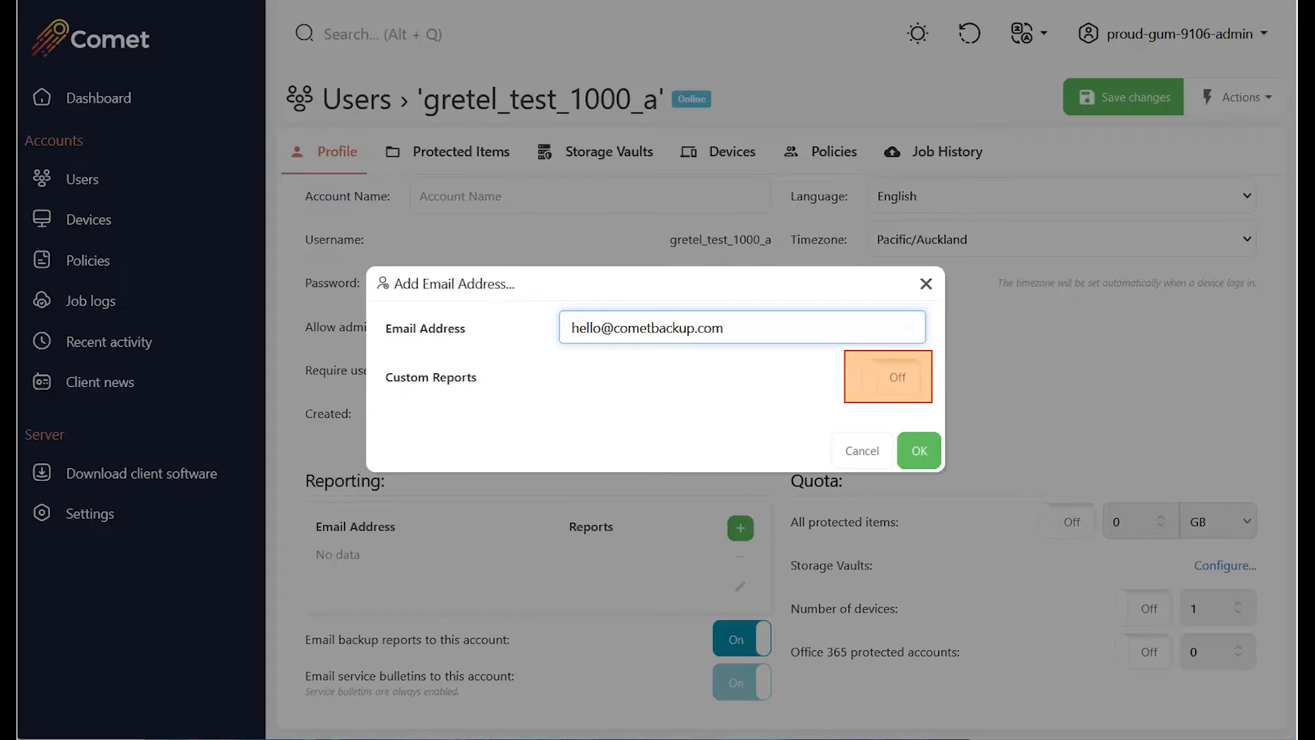
pyautogui.click(891, 376)
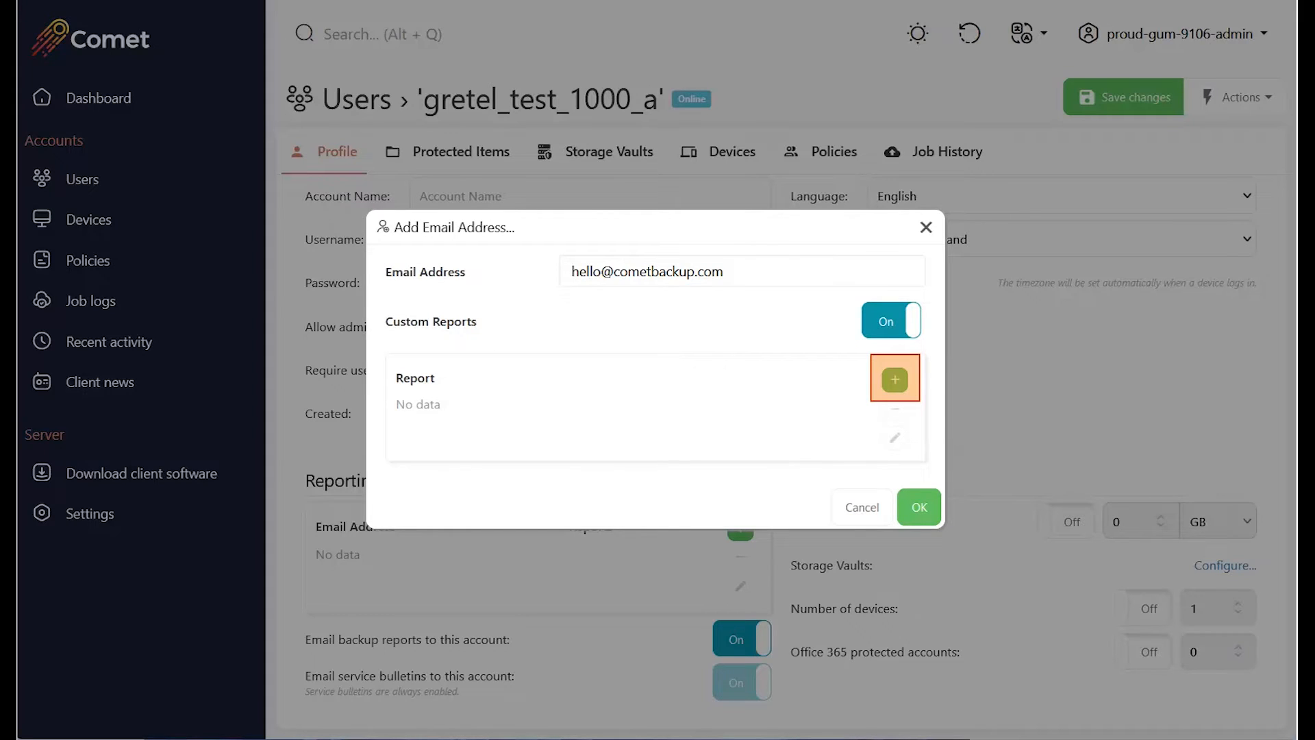
# Add an Immediate job notification report and bring up the filter-combination choices.
pyautogui.click(894, 379)
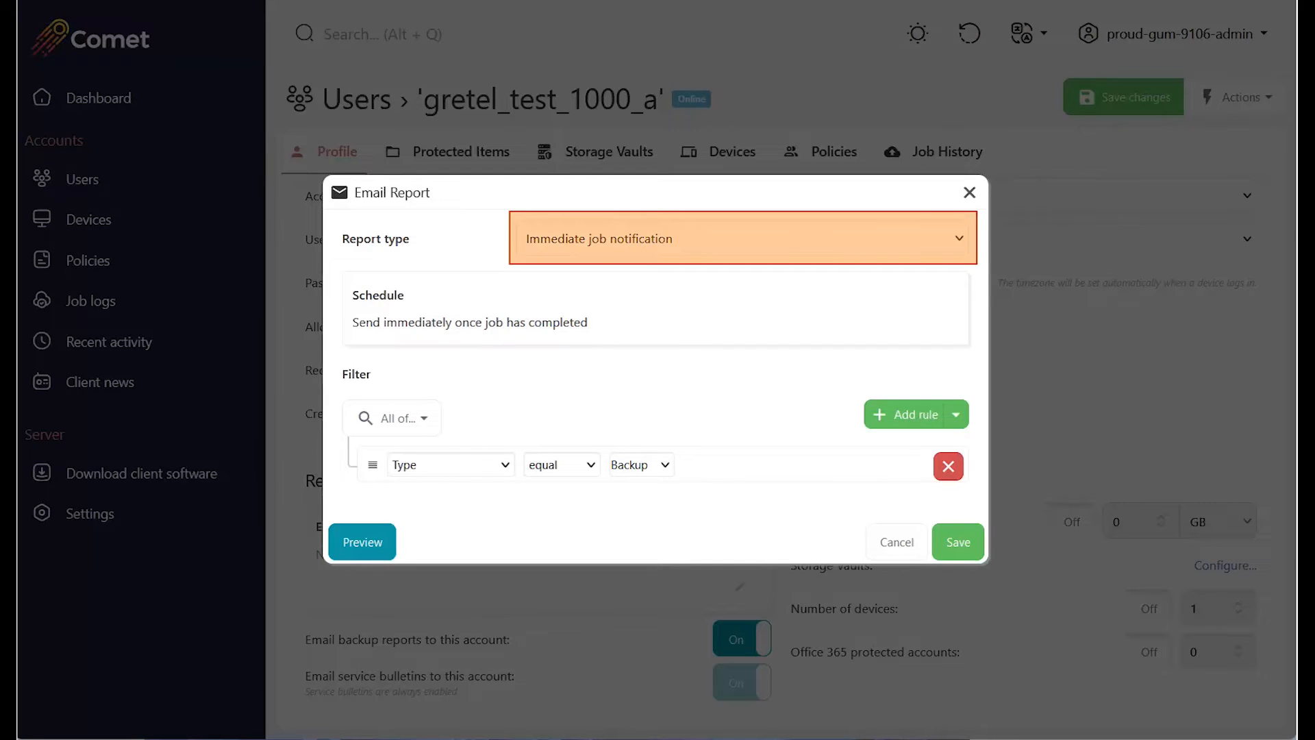
pyautogui.click(743, 238)
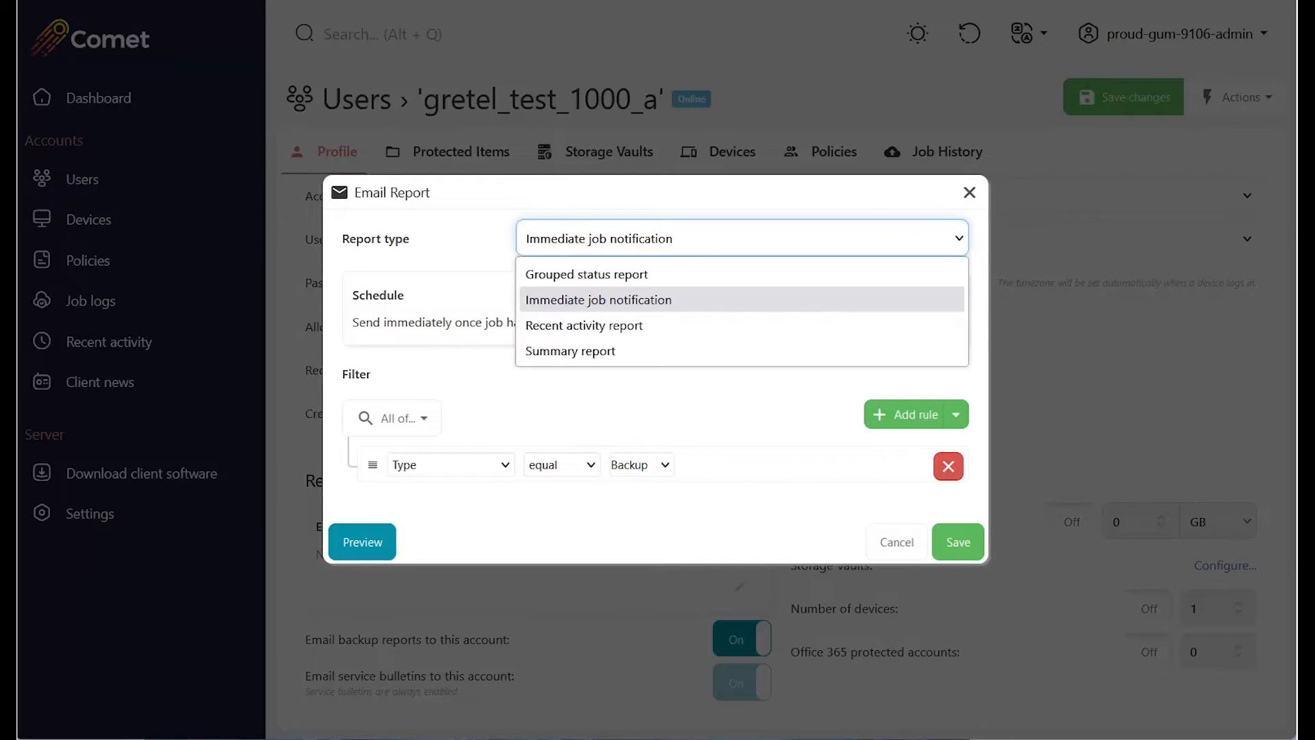
pyautogui.click(742, 300)
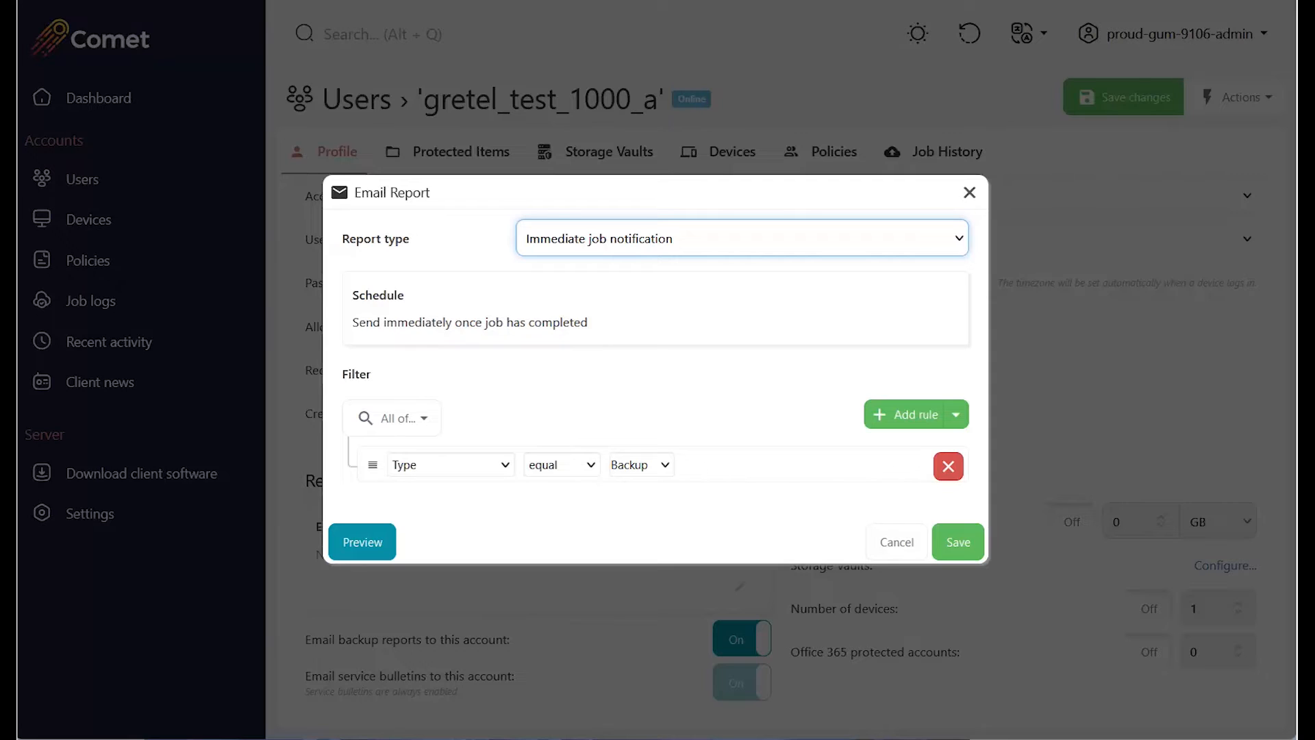
pyautogui.click(392, 418)
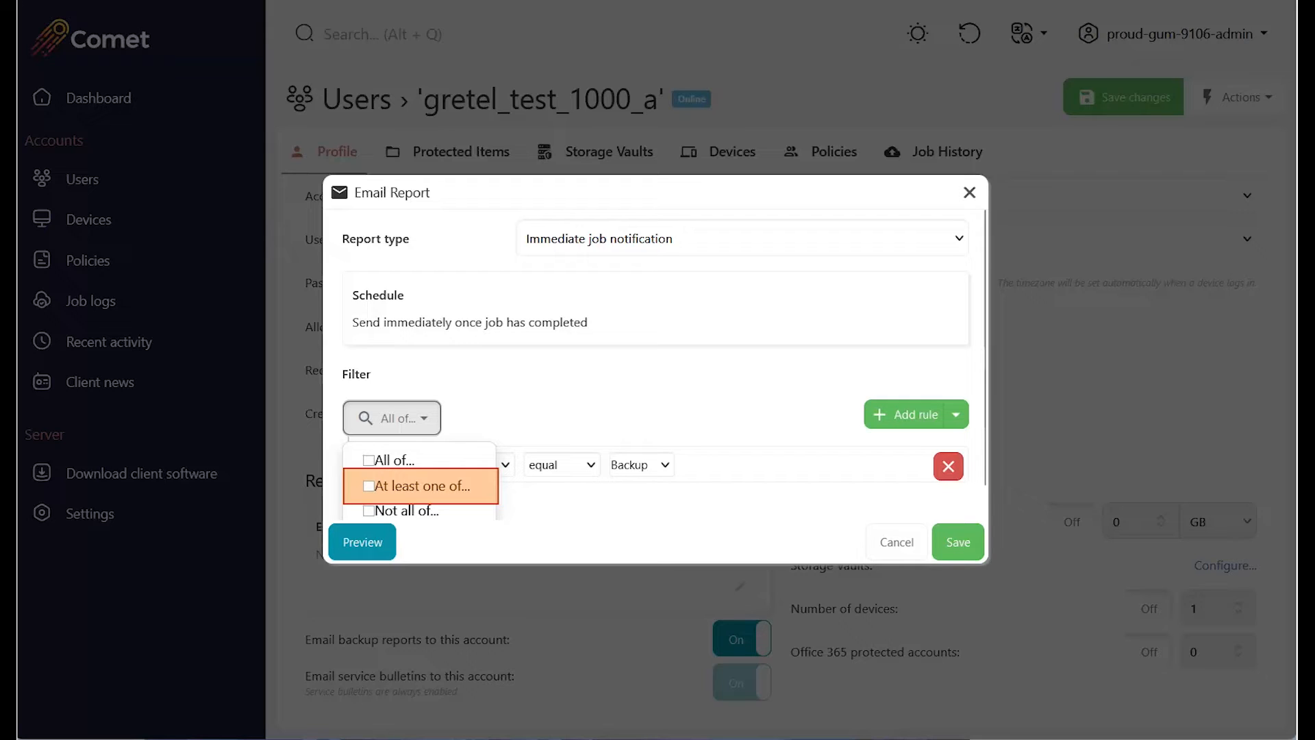
# Switch the filter to 'At least one of...' and add a Type equal Restore rule.
pyautogui.click(422, 486)
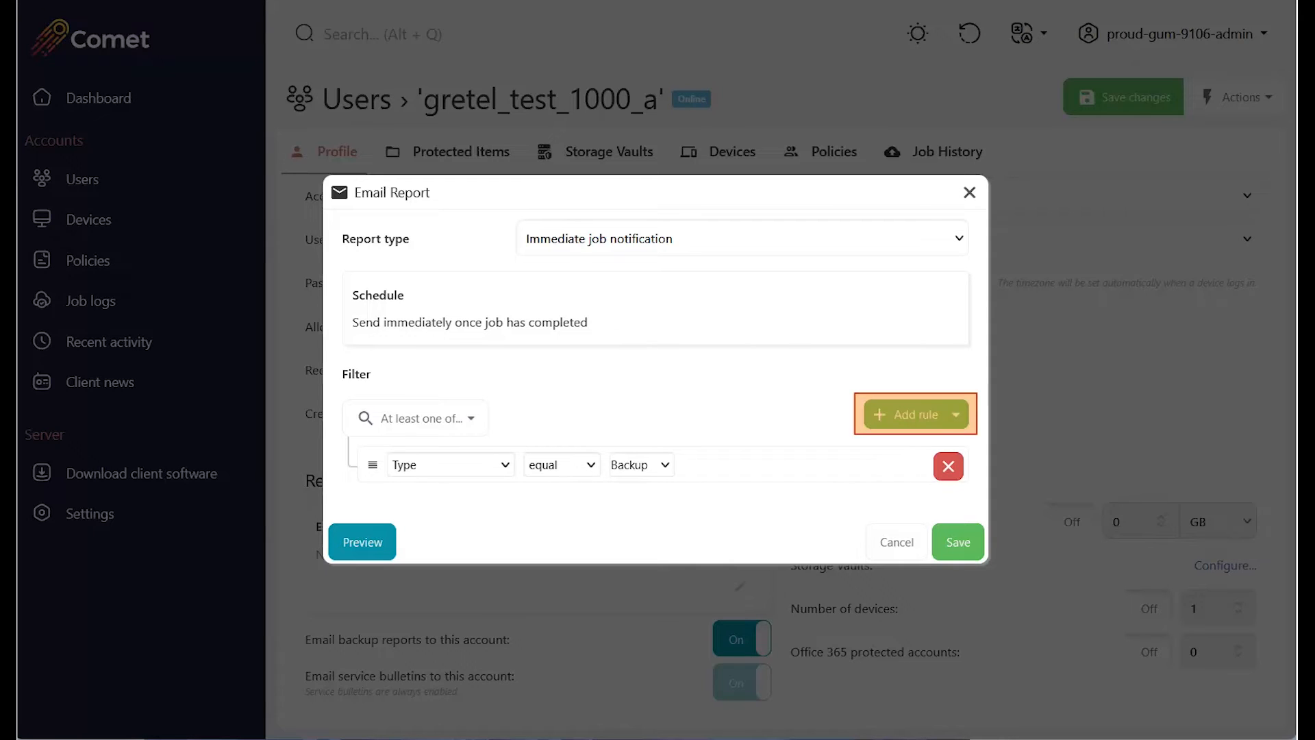
pyautogui.click(907, 415)
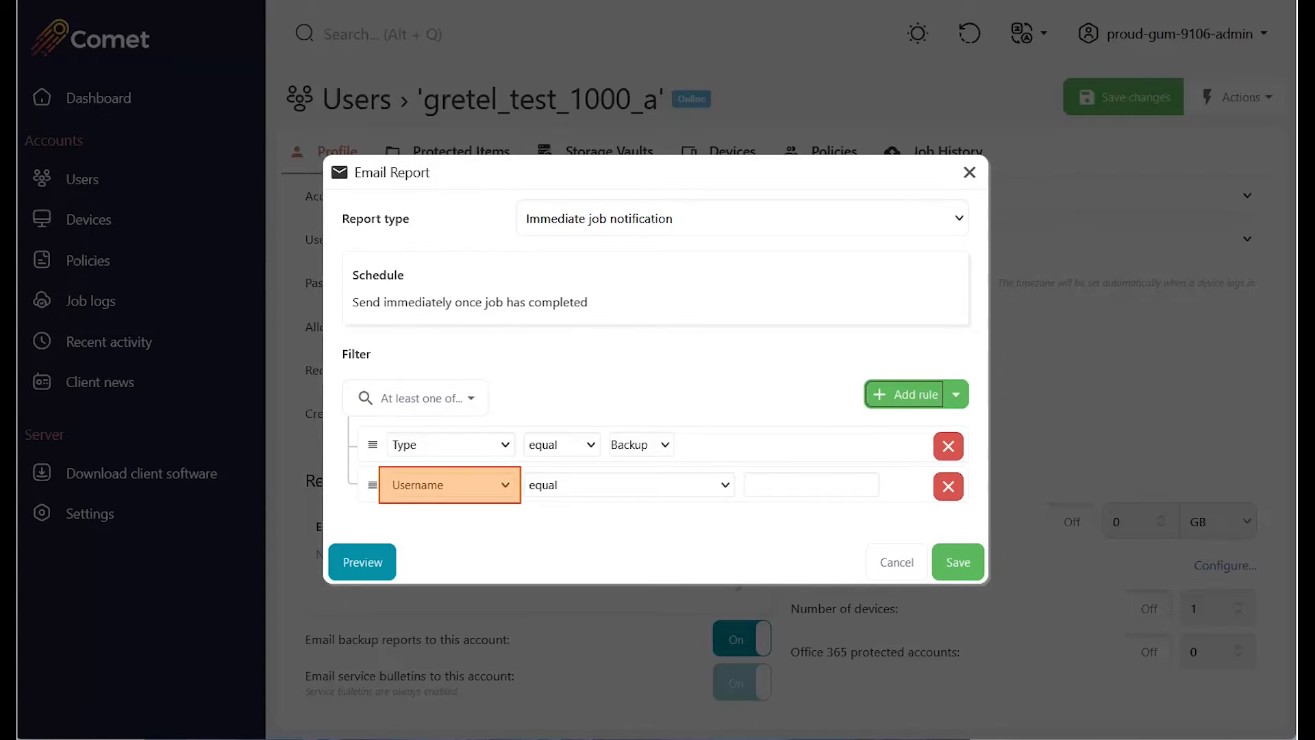
pyautogui.click(450, 485)
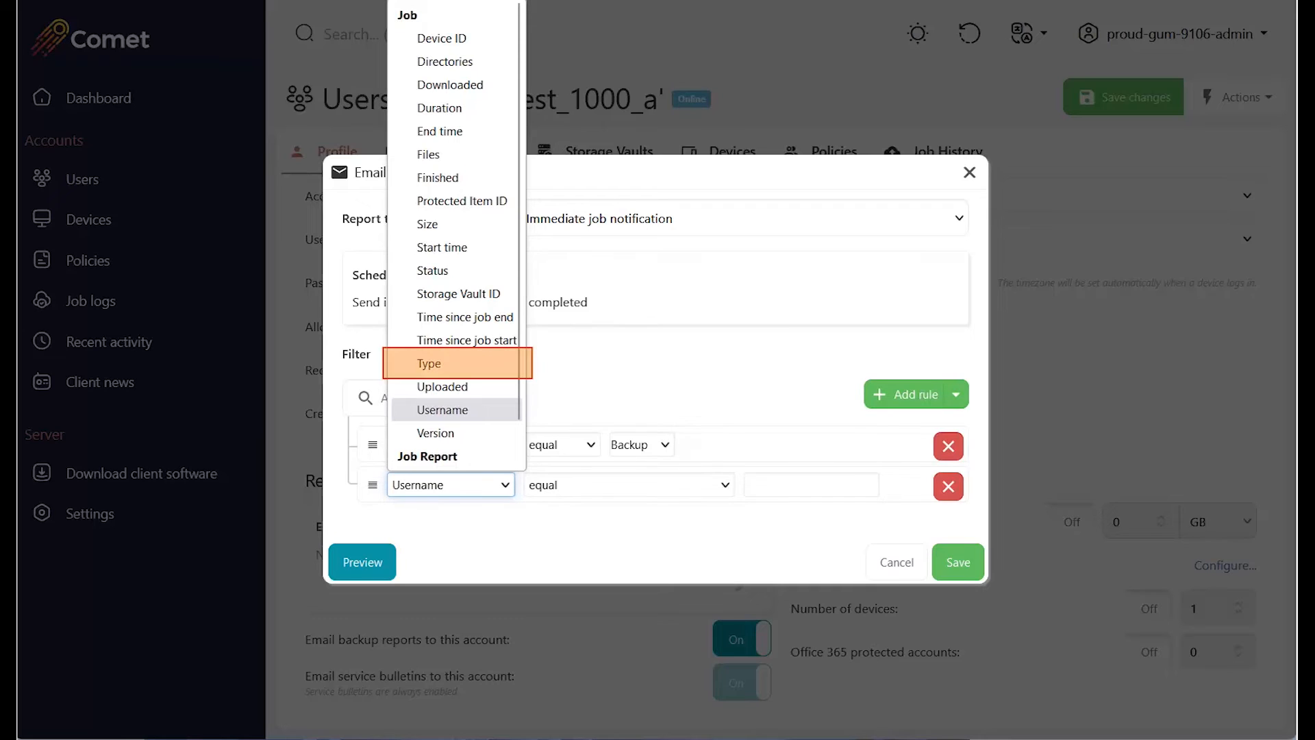
pyautogui.click(429, 364)
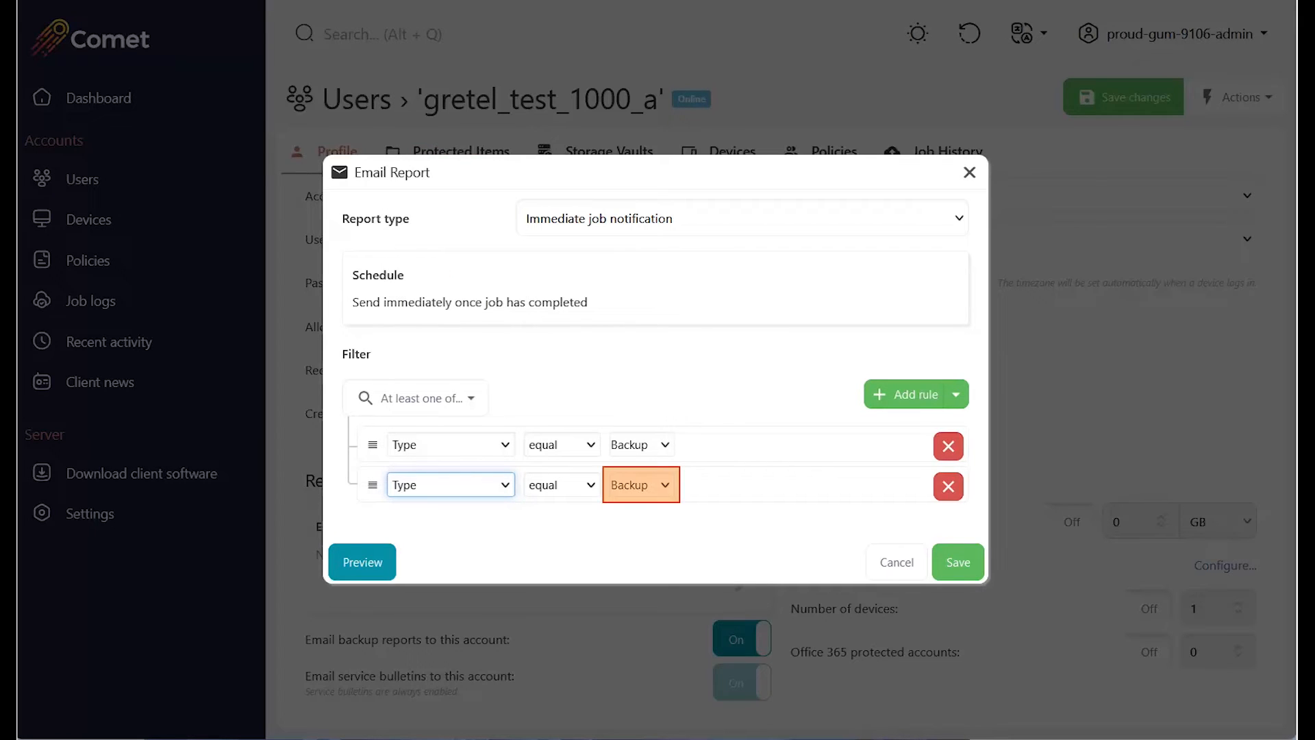
pyautogui.click(641, 485)
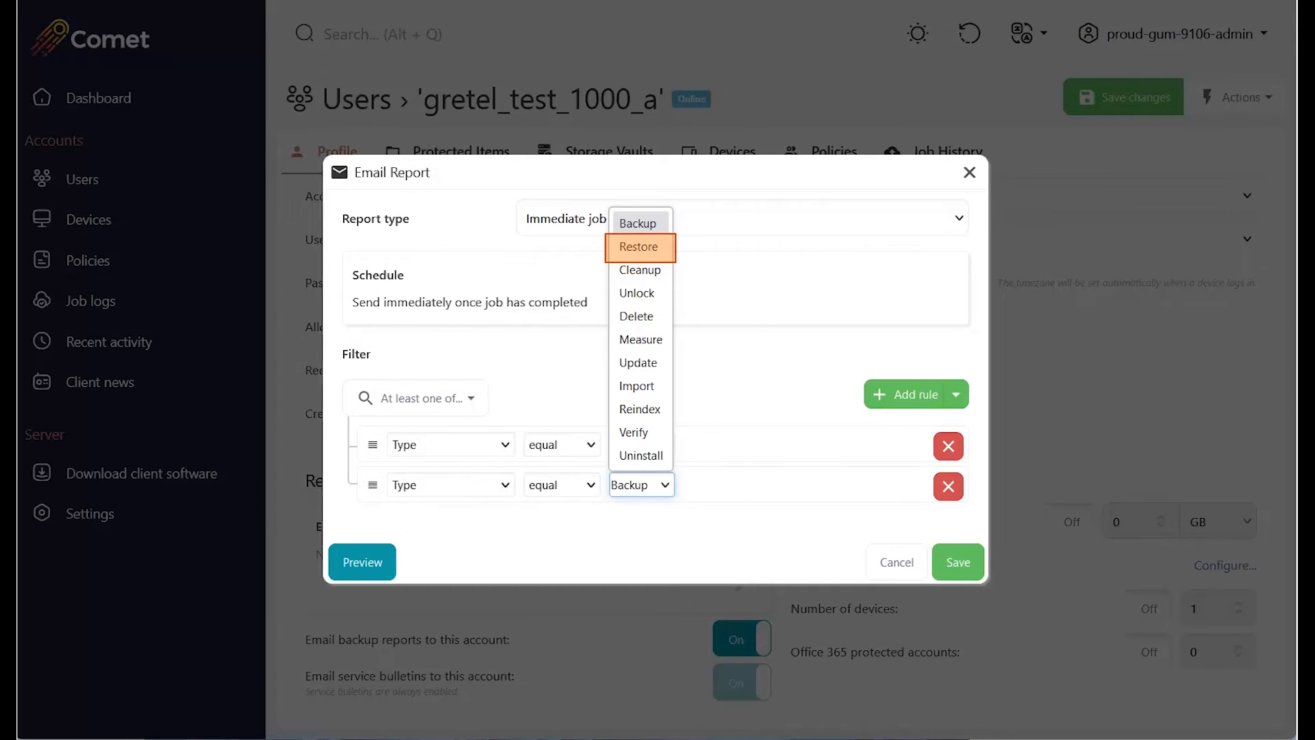
pyautogui.click(639, 245)
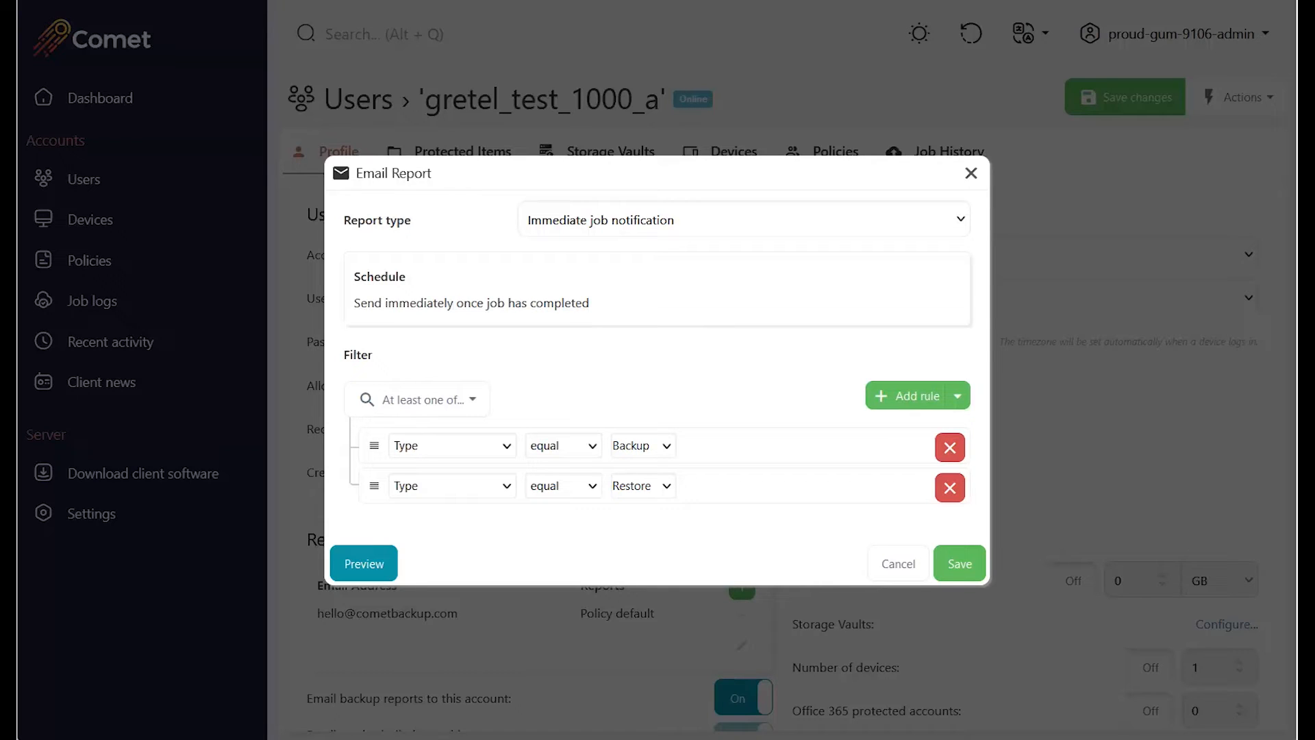
pyautogui.click(957, 396)
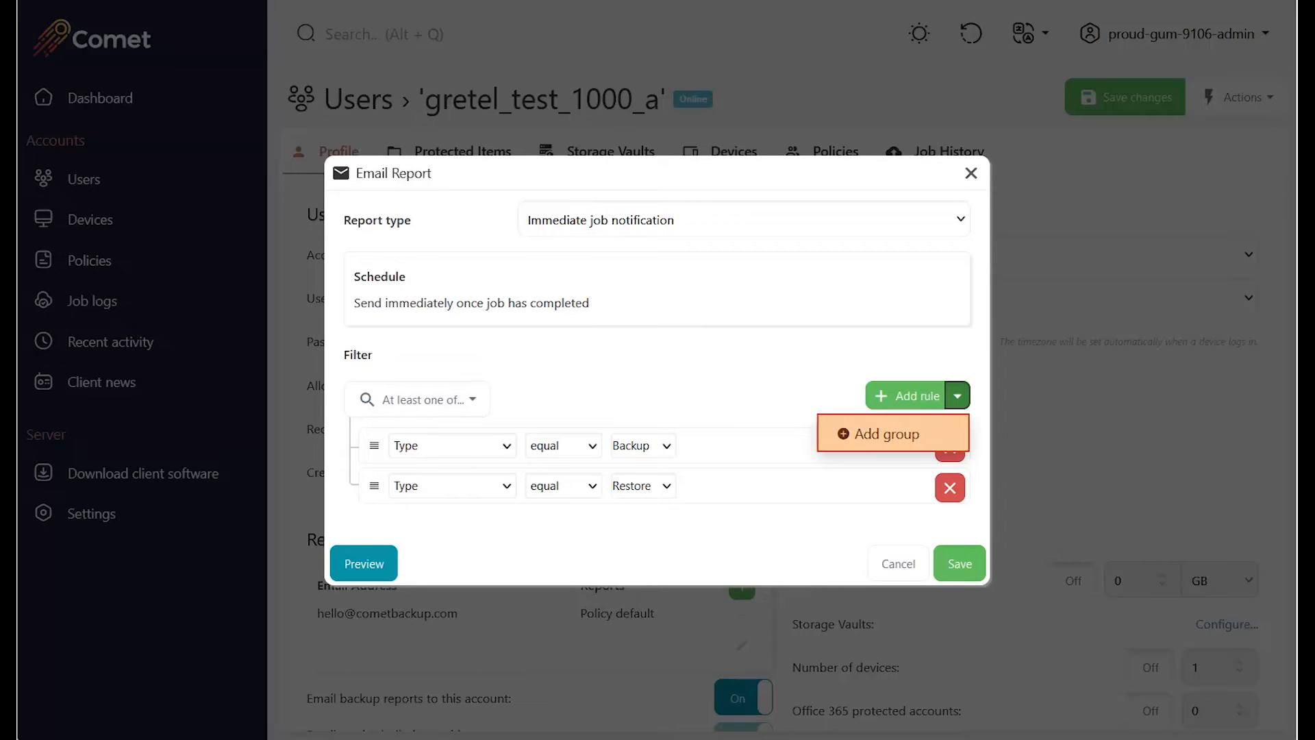
# Add a nested group rule Status not equal Success, save the report, and start another.
pyautogui.click(886, 433)
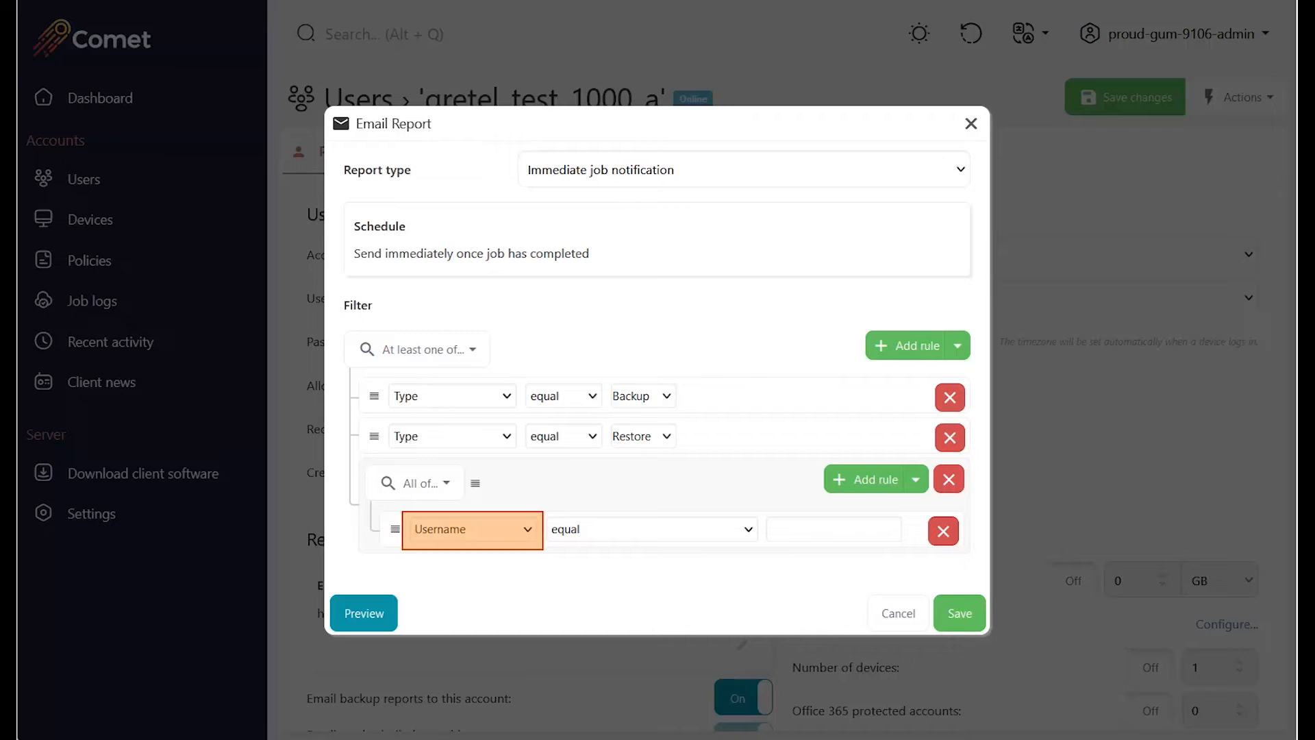
pyautogui.click(472, 529)
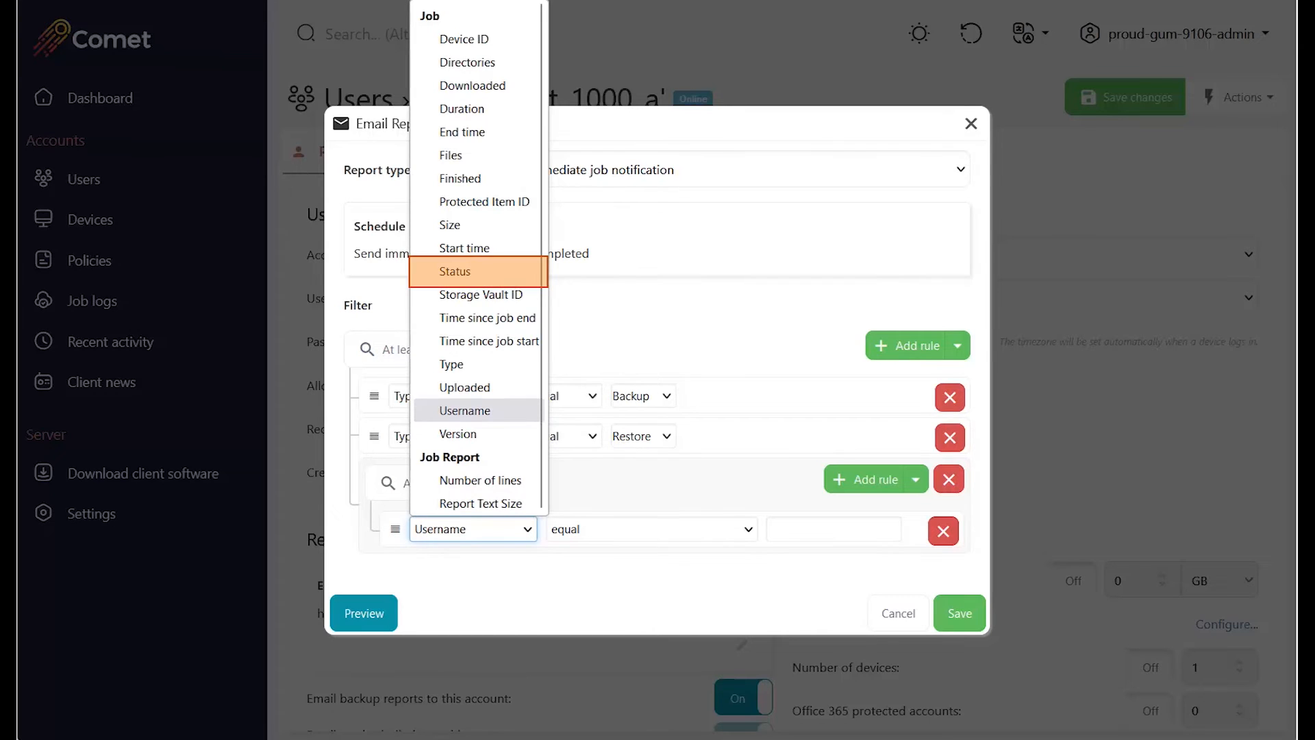
pyautogui.click(478, 272)
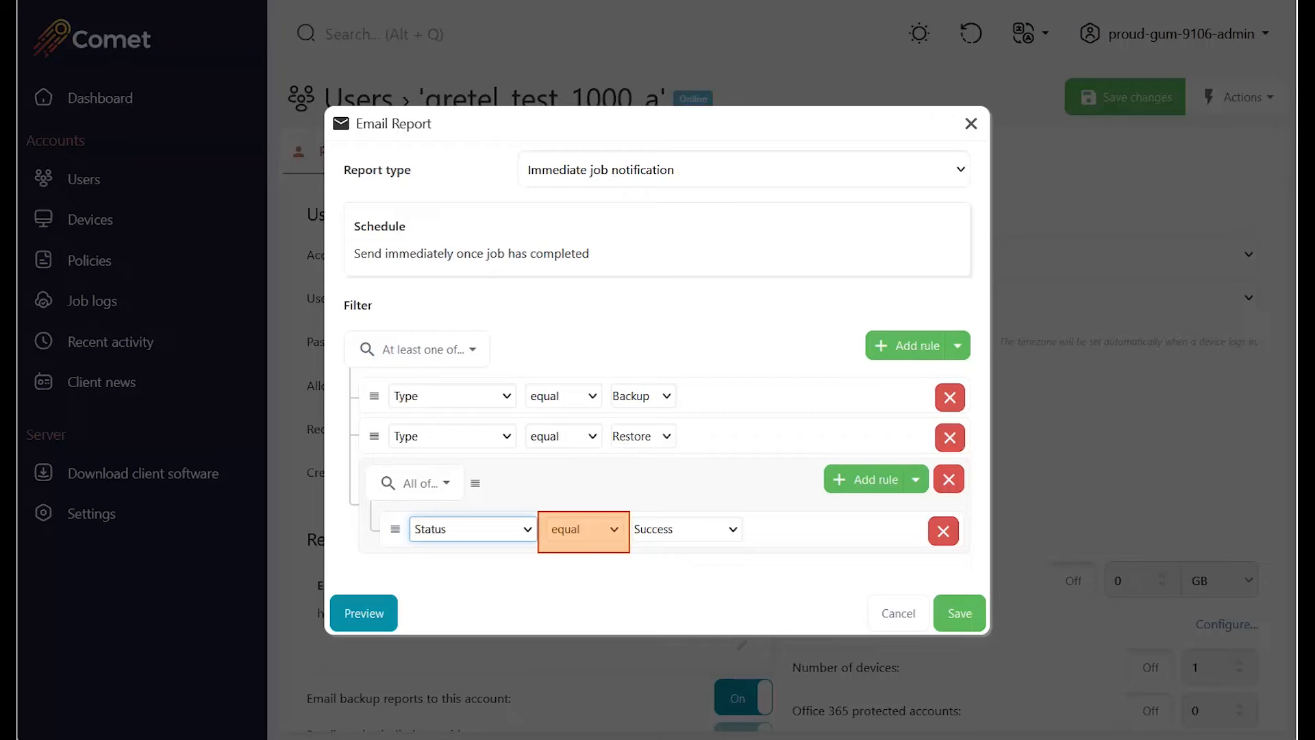
pyautogui.click(583, 528)
pyautogui.press('Return')
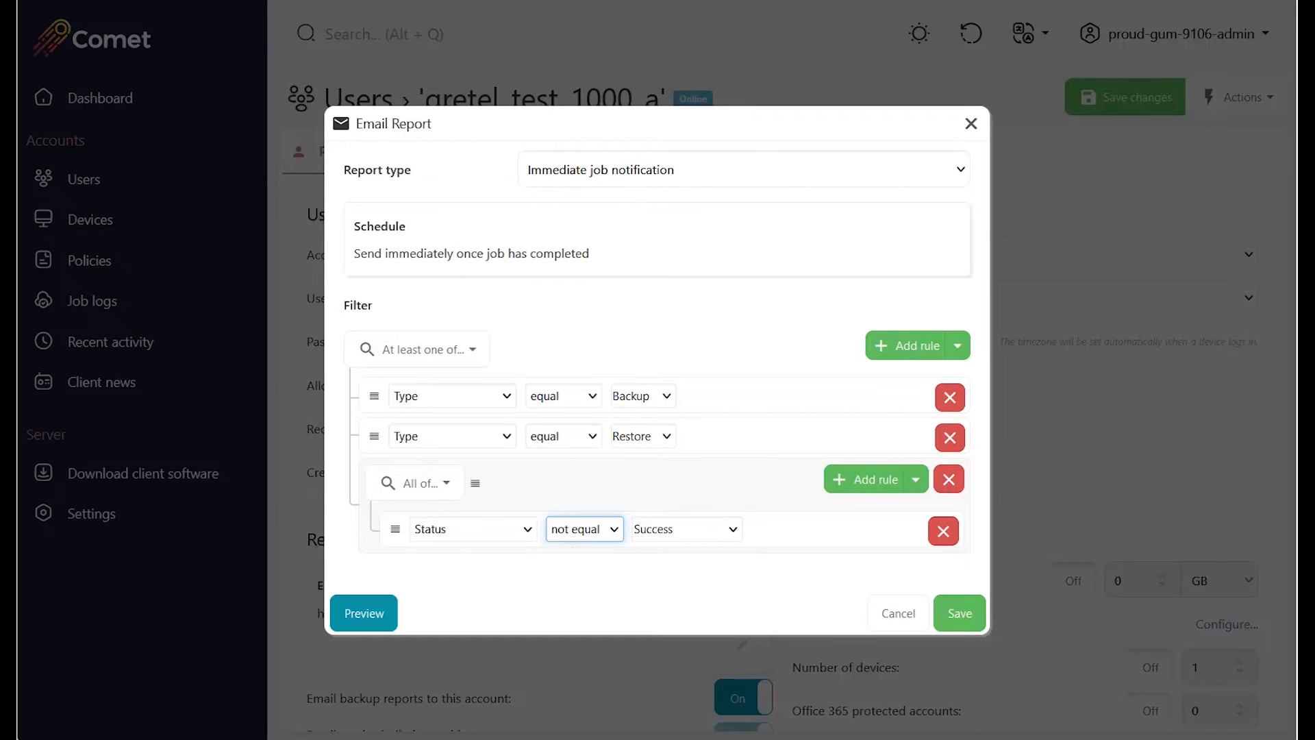
pyautogui.click(630, 574)
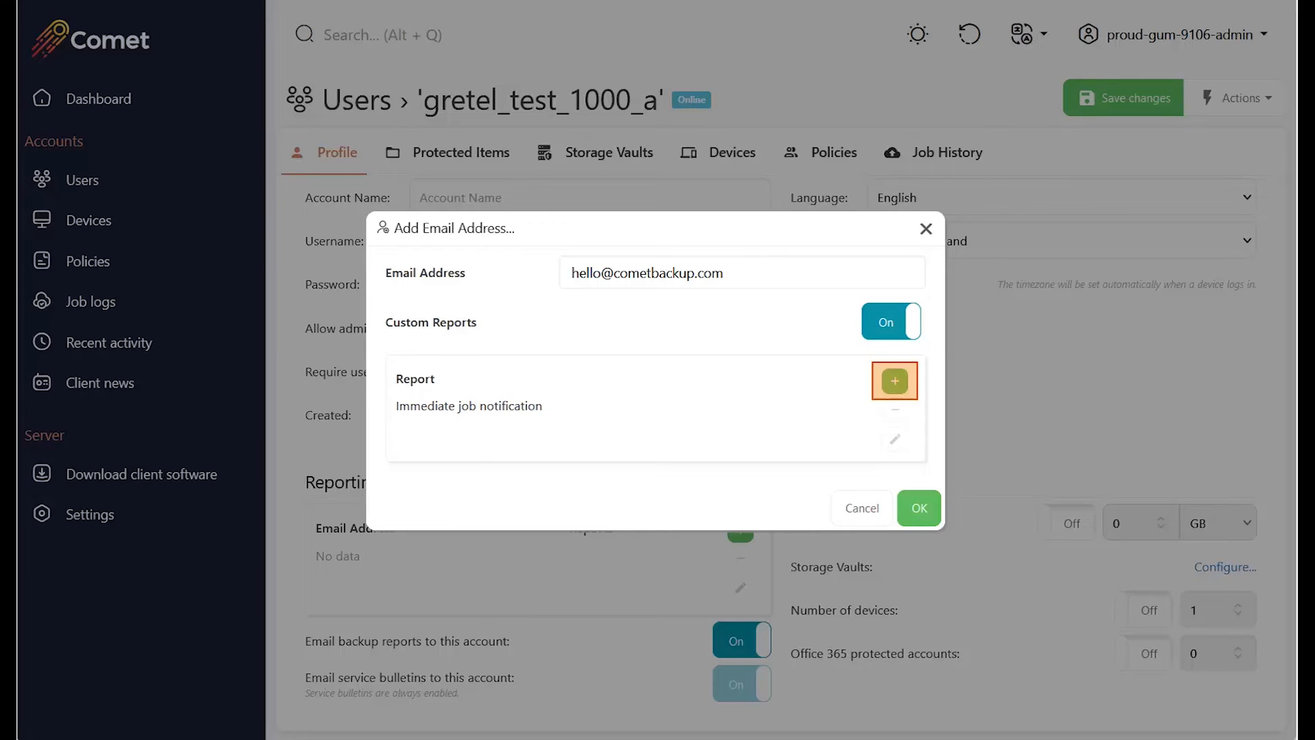
pyautogui.click(895, 381)
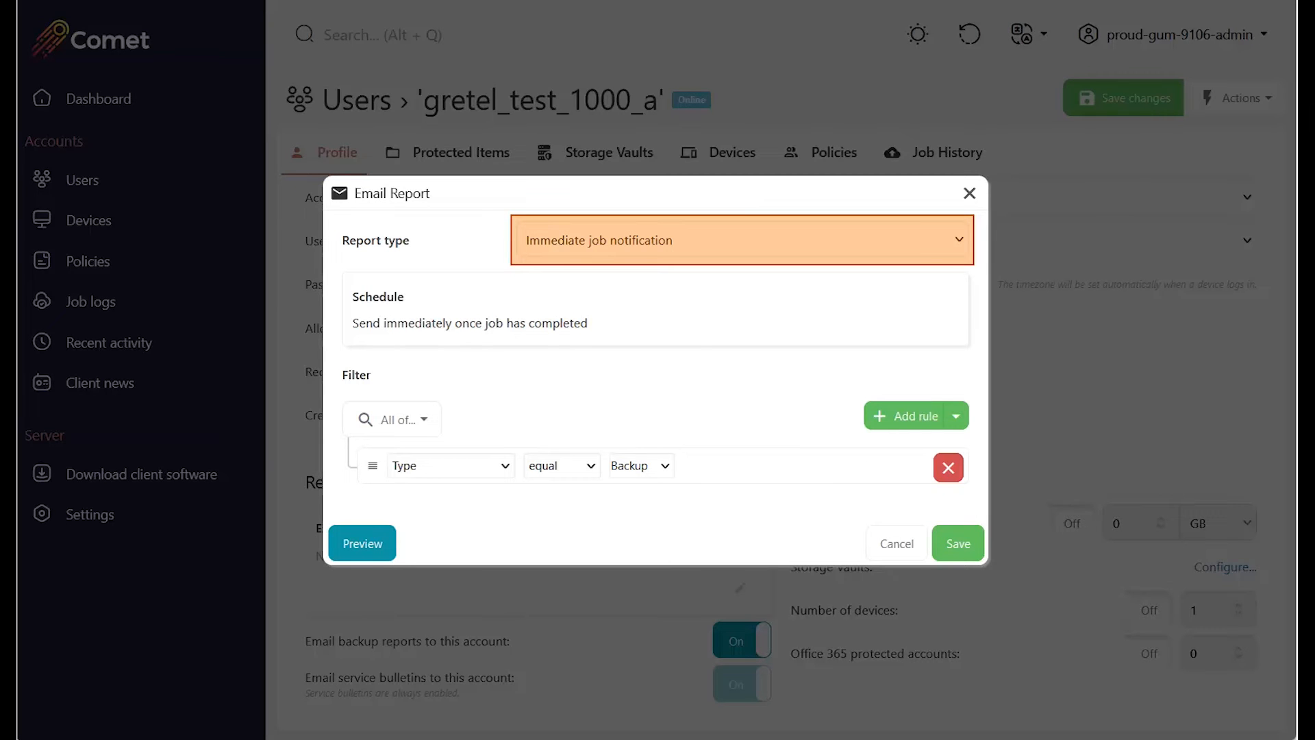
# Make the new report a Grouped status report sent weekly on Mondays at 09:00.
pyautogui.click(742, 240)
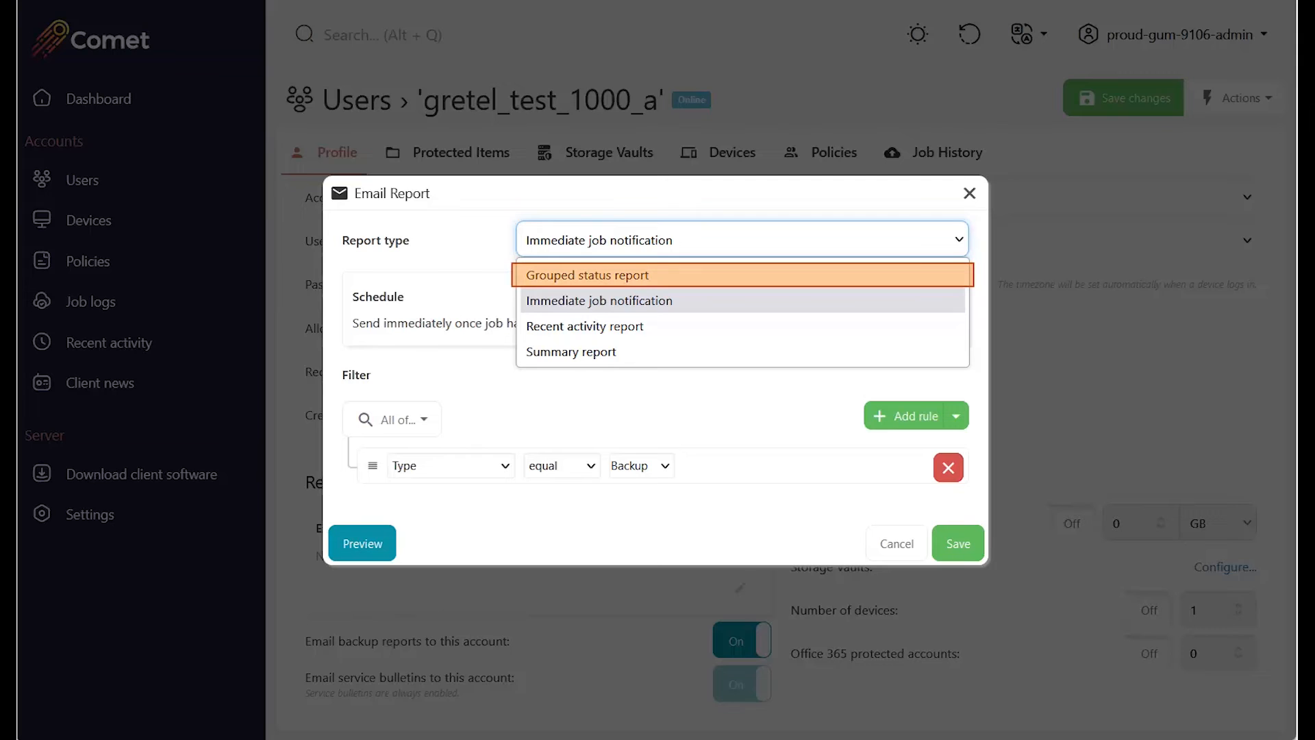
pyautogui.click(743, 275)
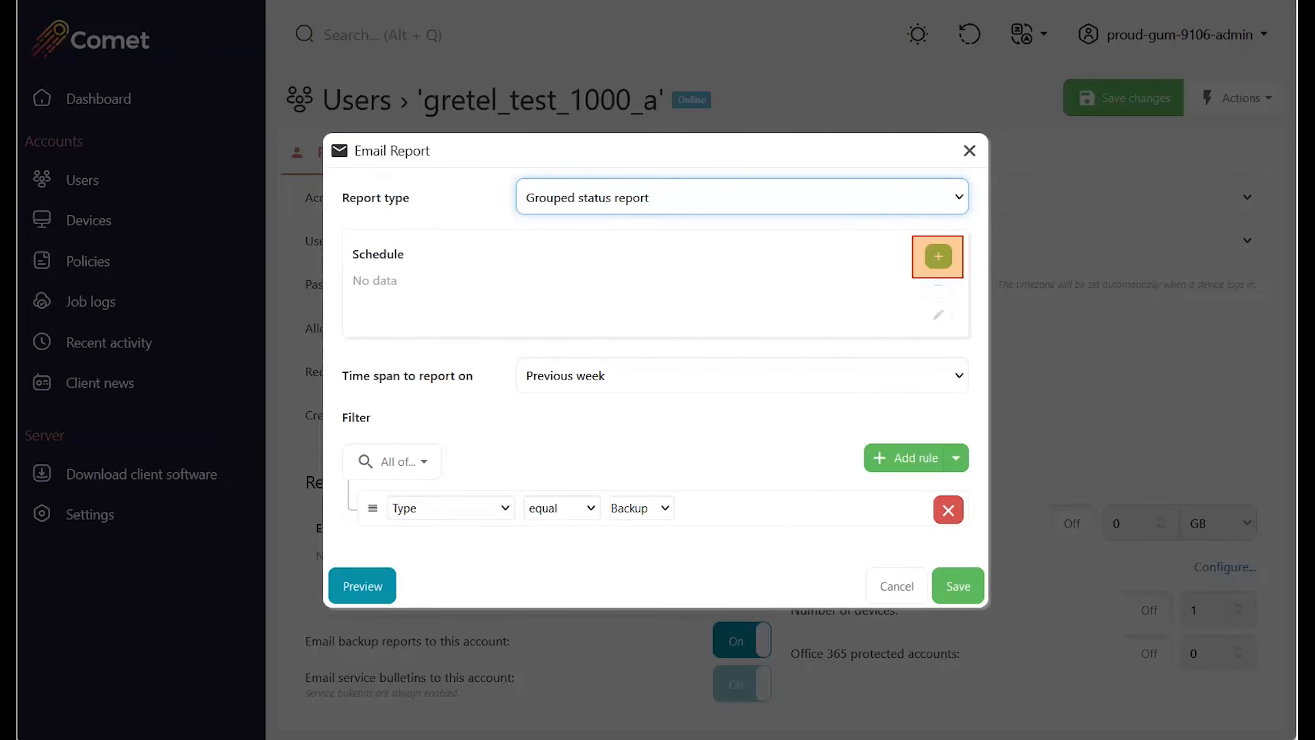
pyautogui.click(939, 257)
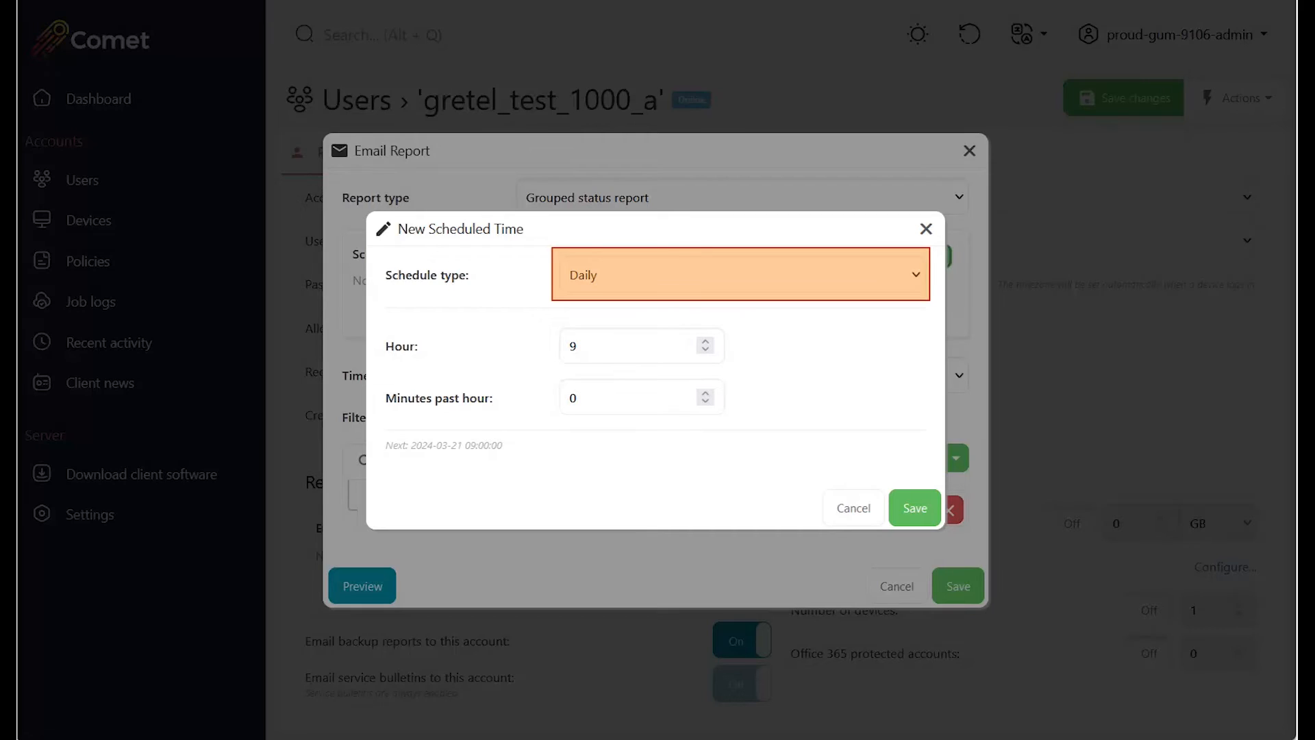
pyautogui.click(743, 274)
pyautogui.click(589, 362)
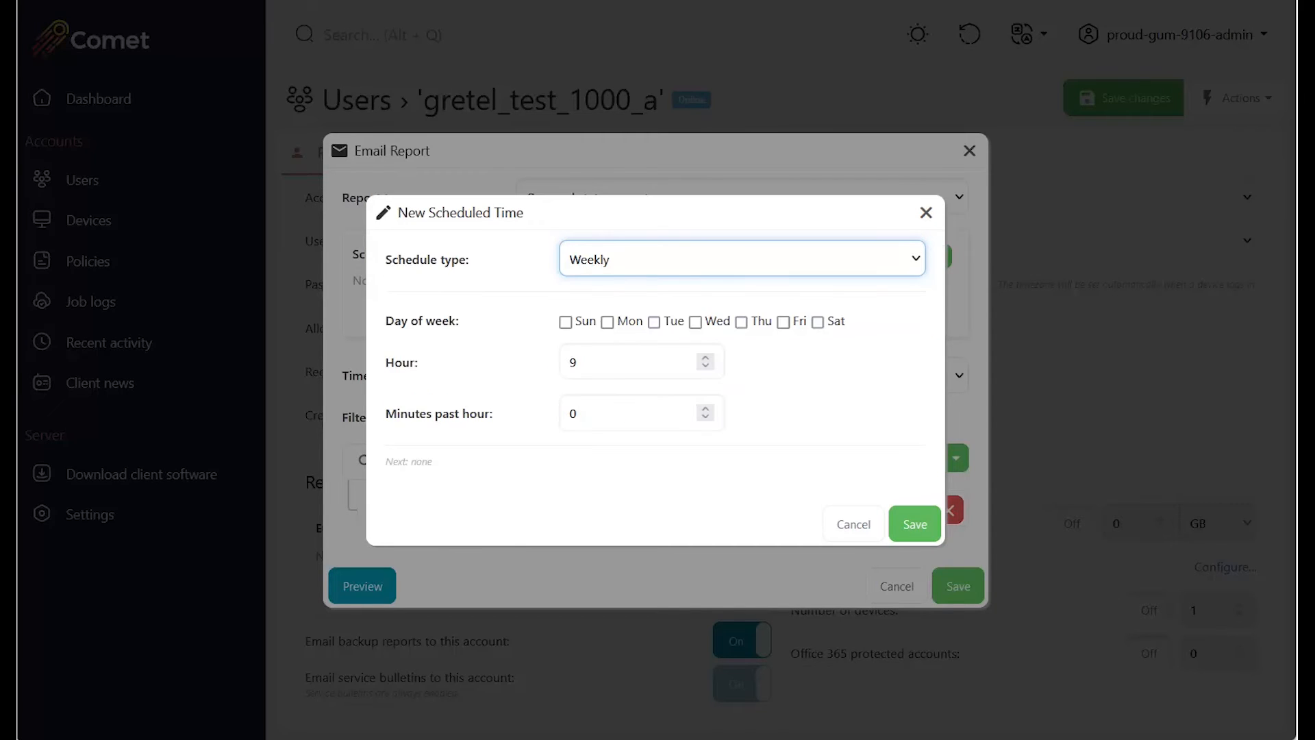
pyautogui.click(607, 322)
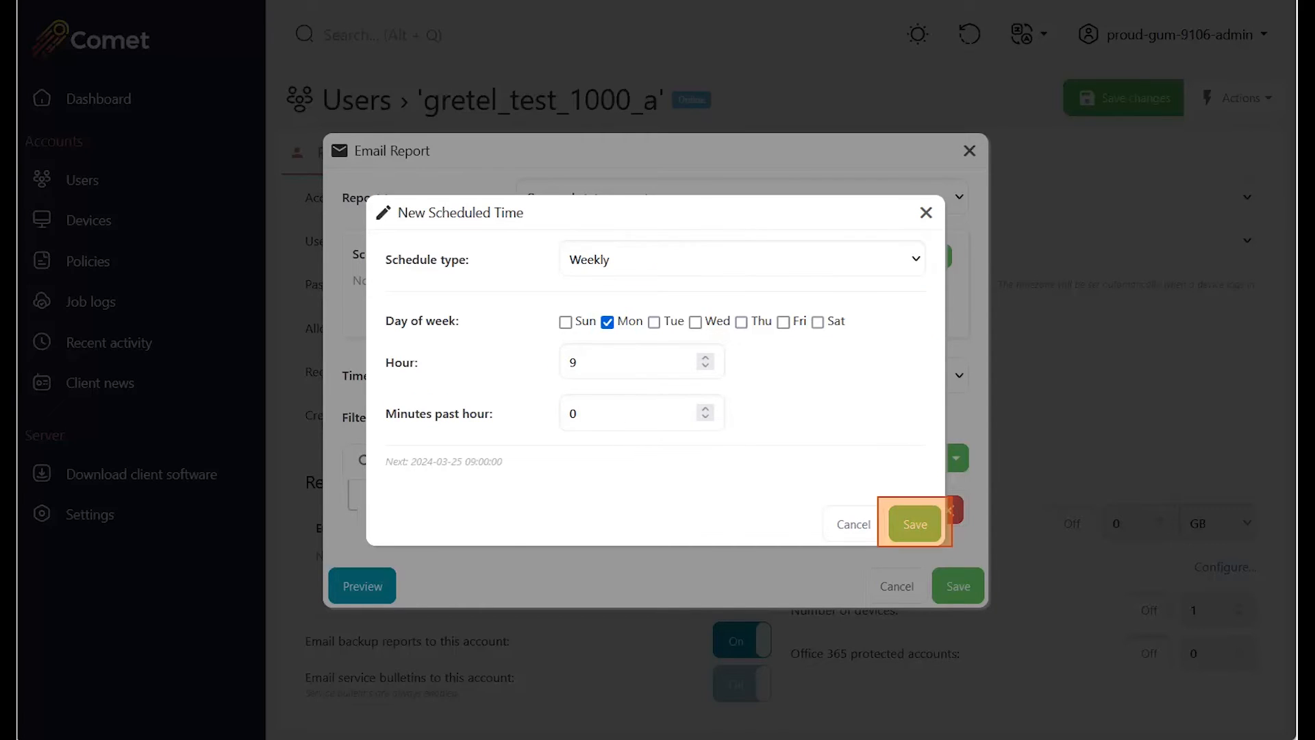
pyautogui.click(915, 524)
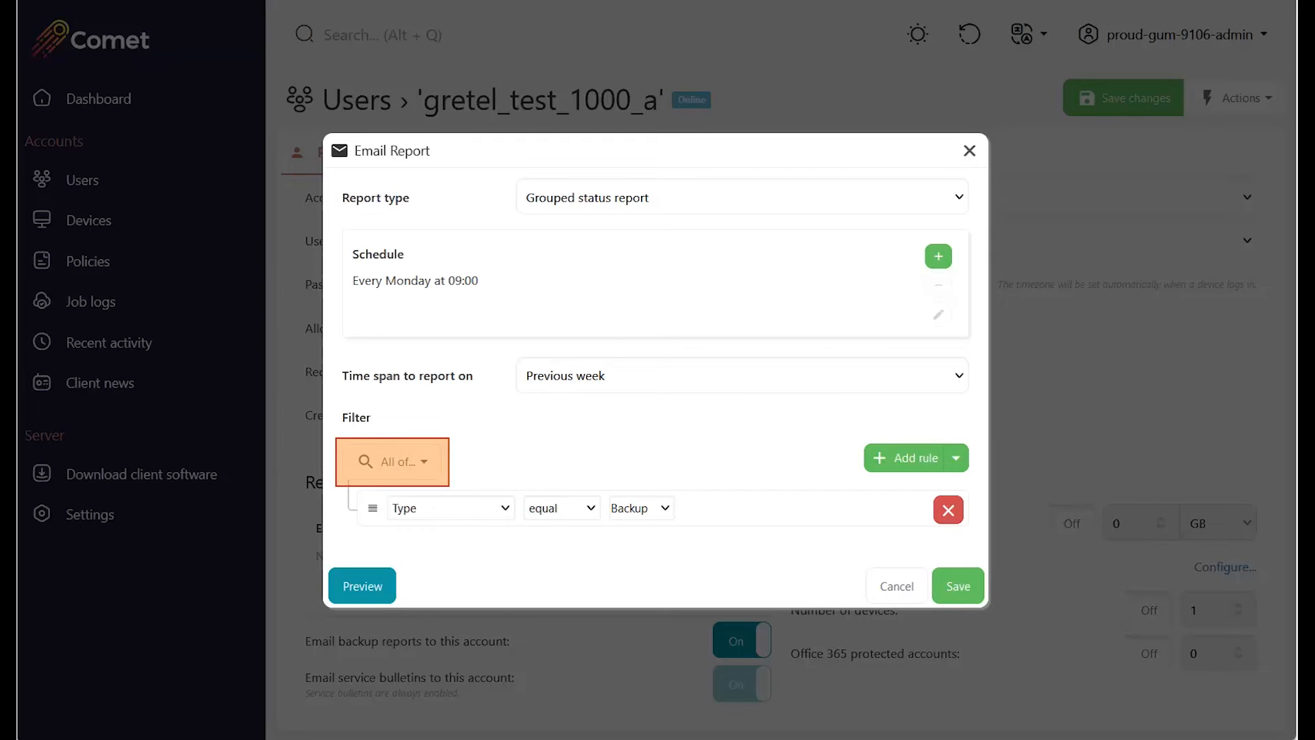
# Make the grouped report's filter match any rule and add a second rule for Restore job types.
pyautogui.click(392, 461)
pyautogui.click(419, 529)
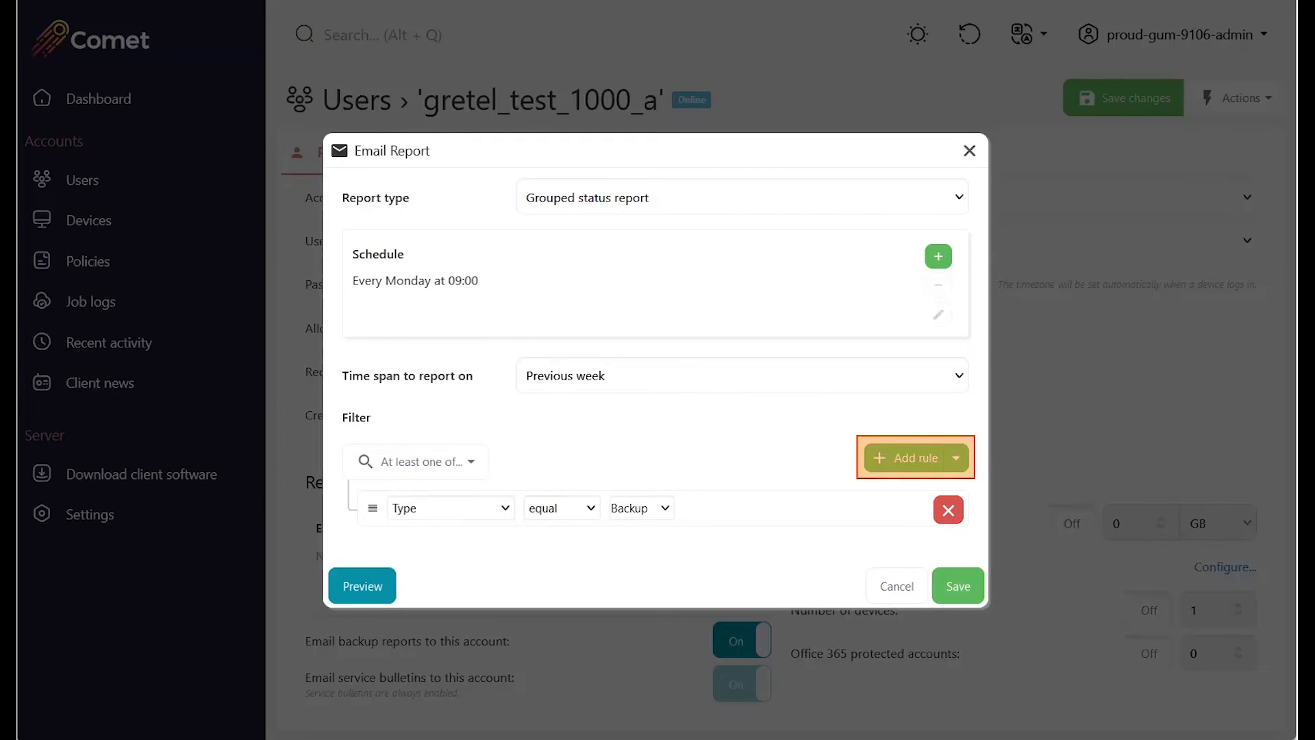
pyautogui.click(907, 457)
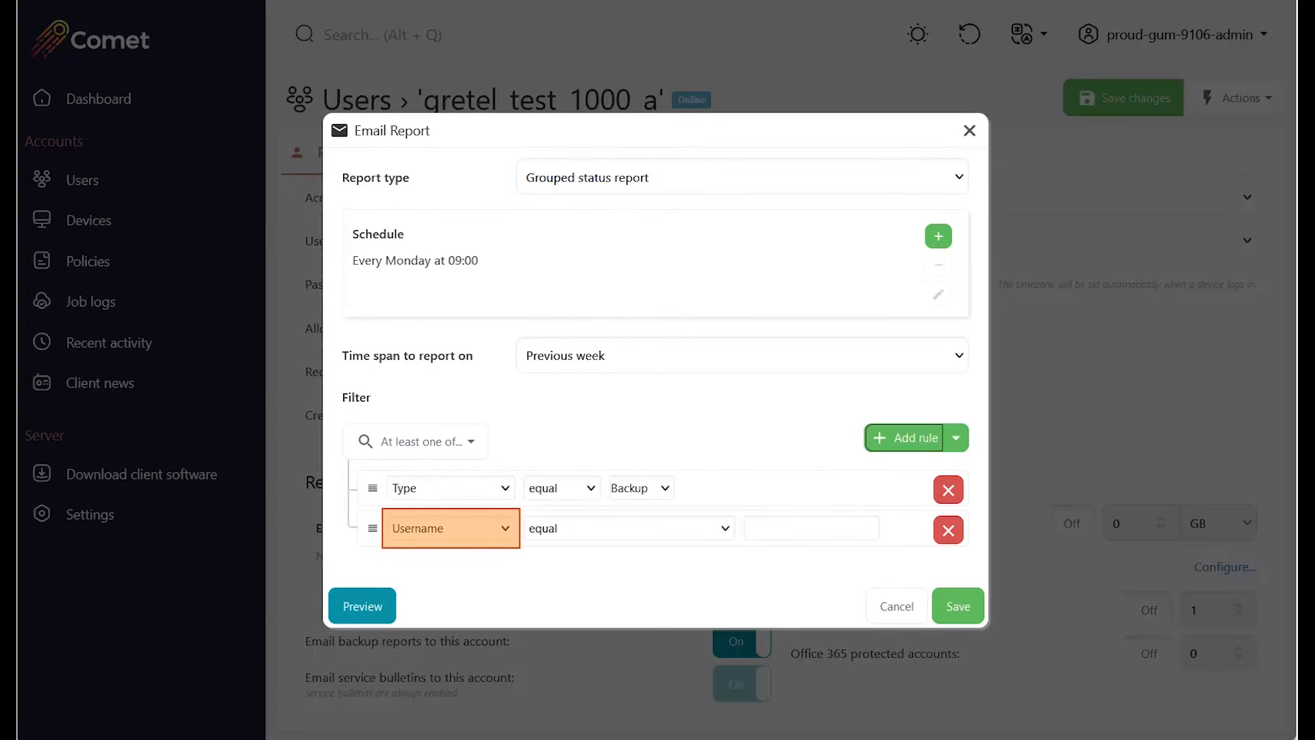
pyautogui.click(450, 528)
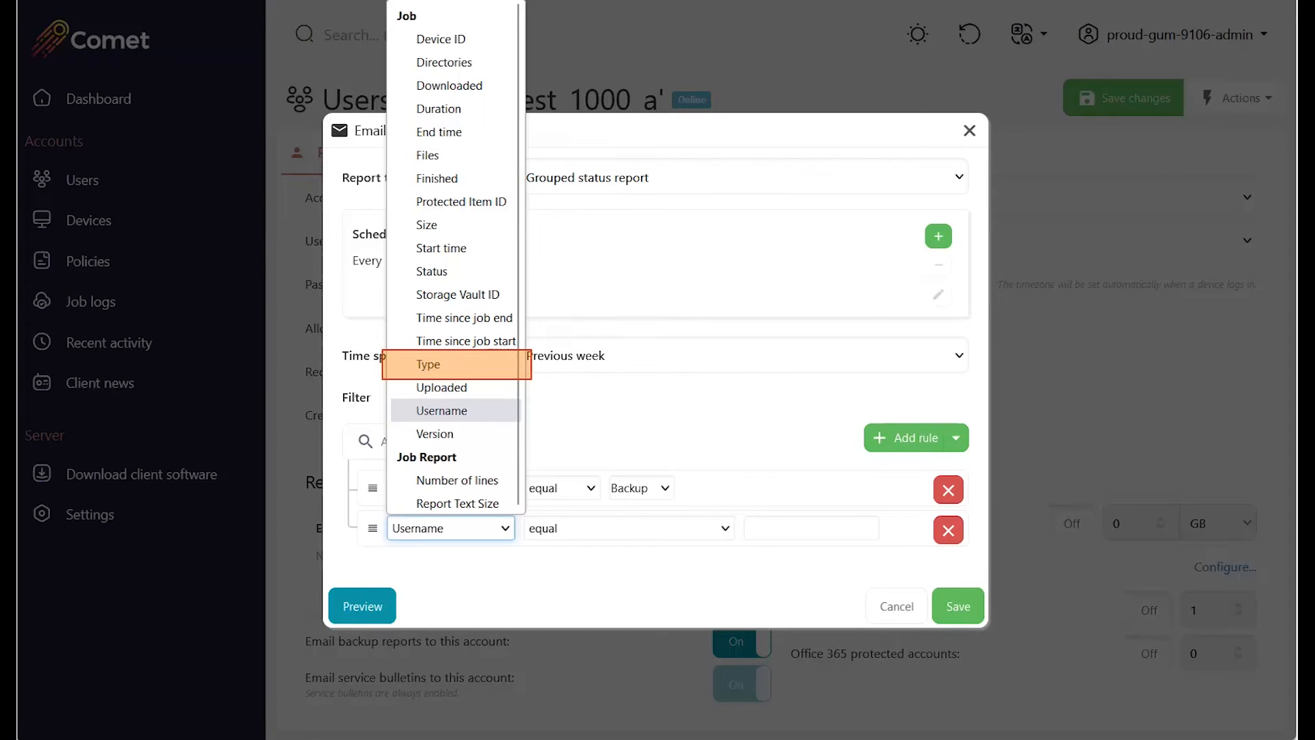
pyautogui.click(438, 363)
pyautogui.click(641, 528)
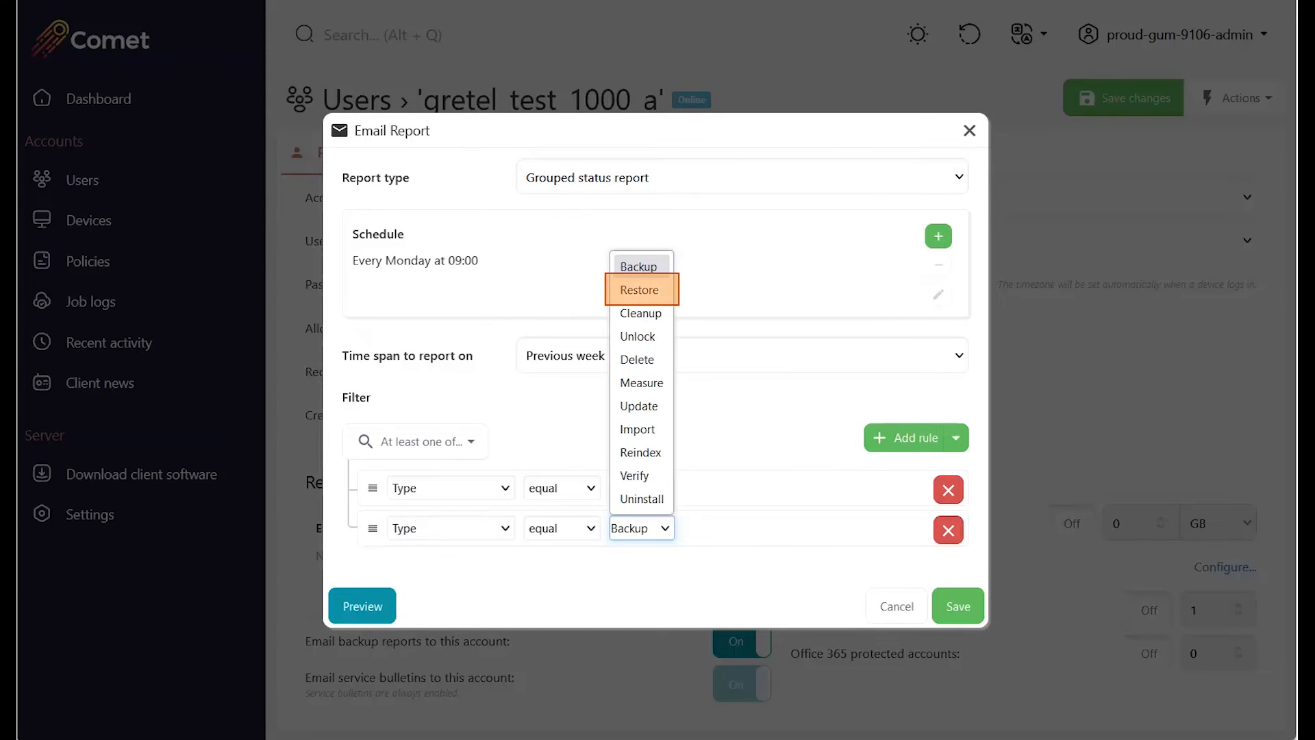
pyautogui.click(639, 289)
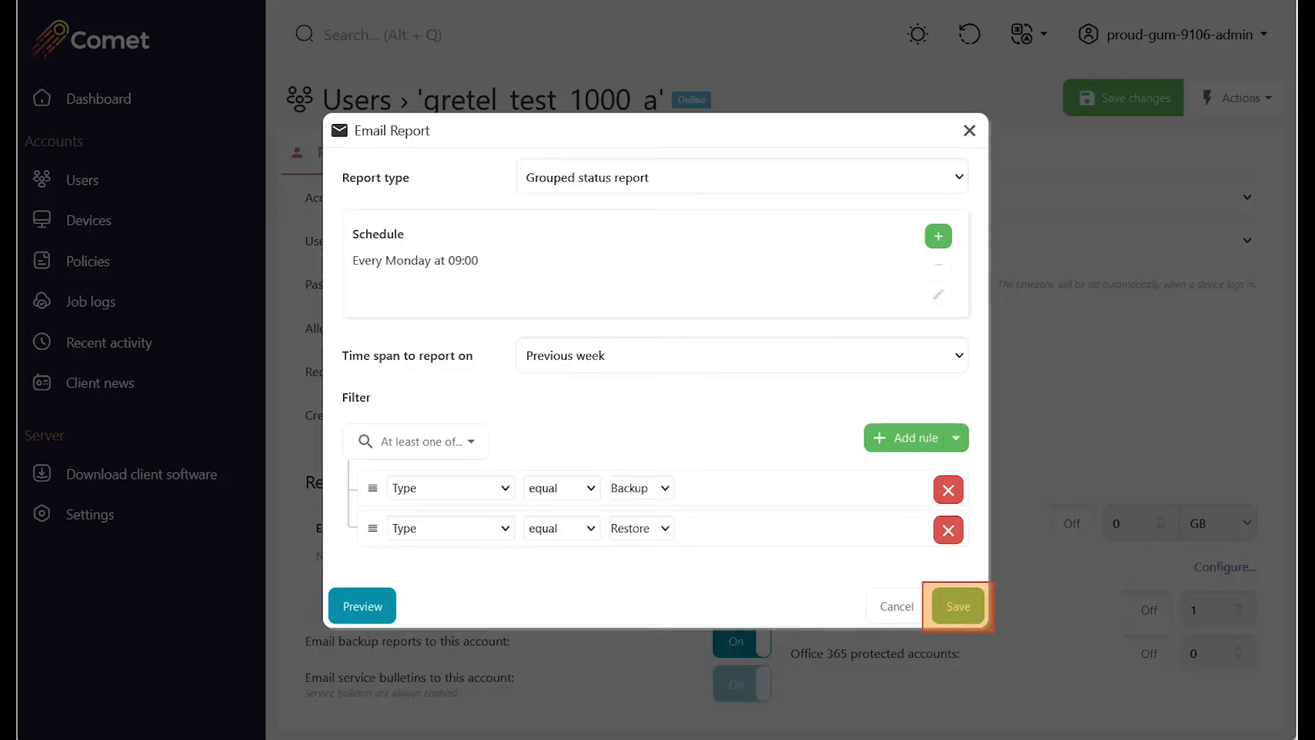
# Save the grouped status report, confirm the address with Custom reports, and save the profile.
pyautogui.click(958, 607)
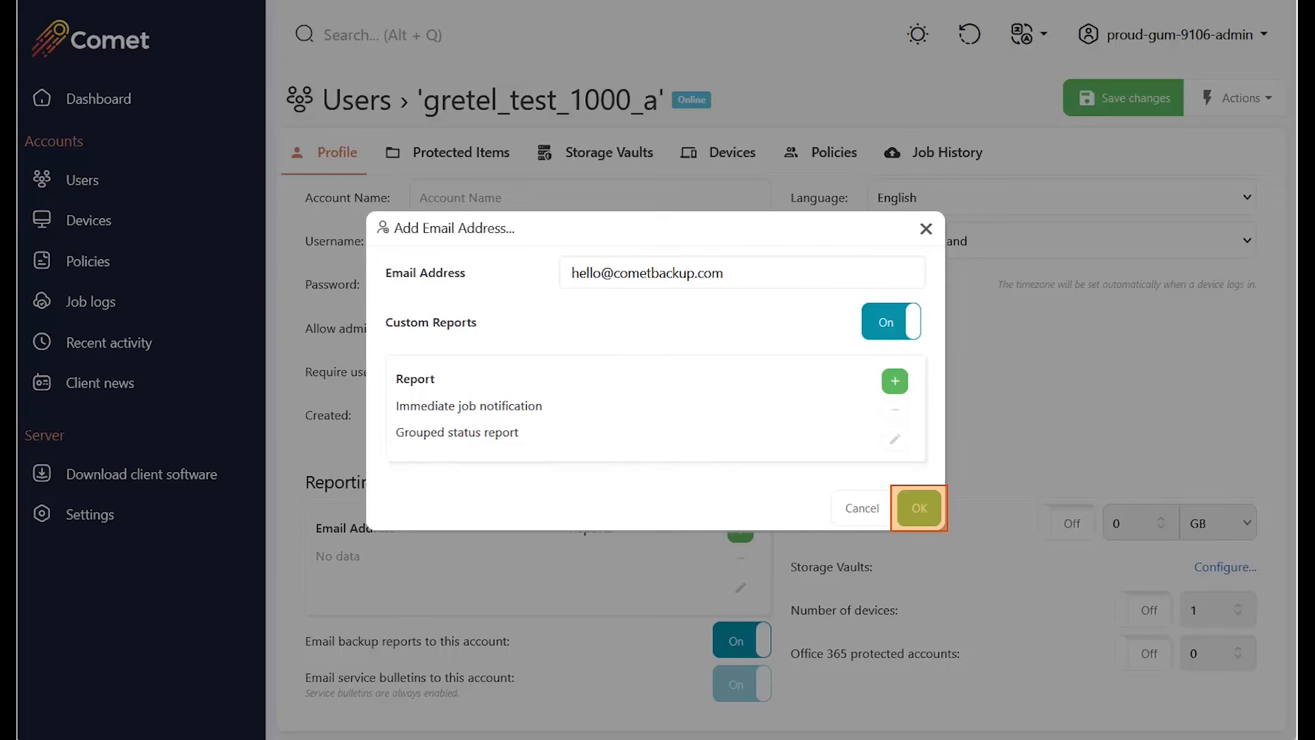
pyautogui.click(919, 508)
pyautogui.click(1123, 98)
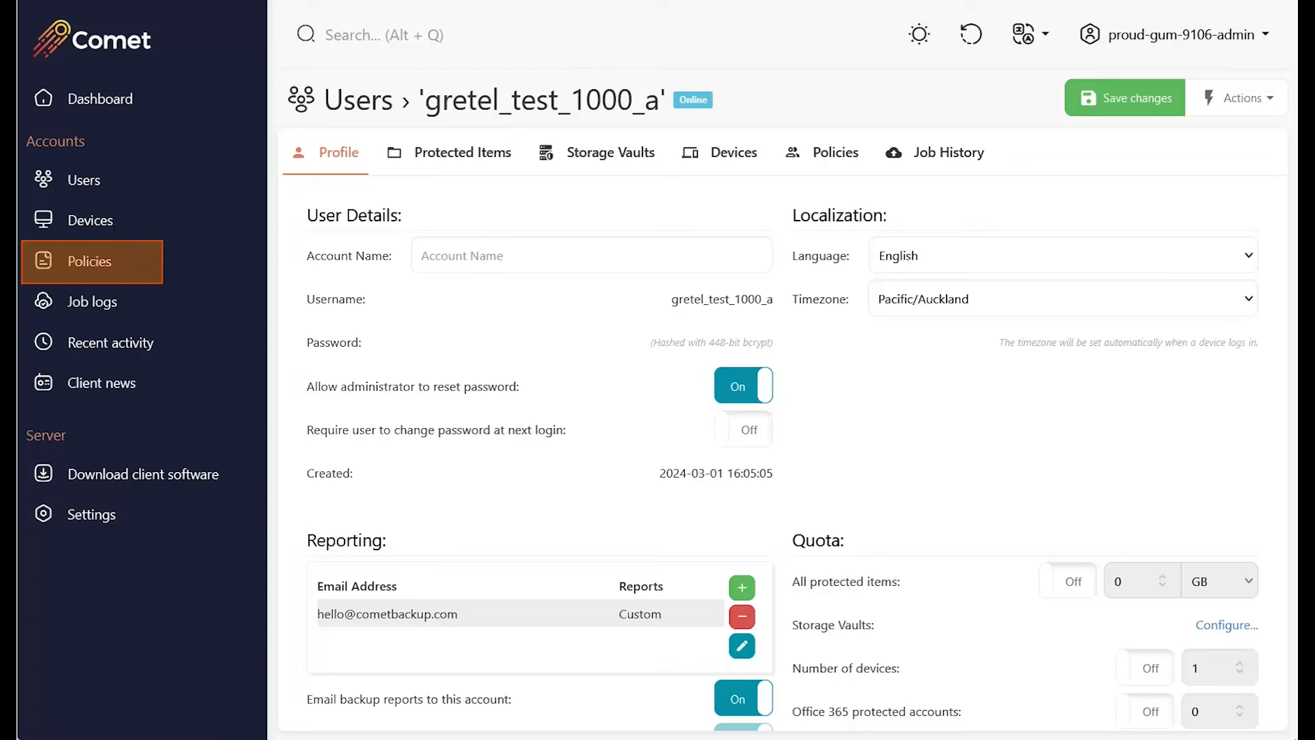
# Create a new policy described 'Immediate and summary report' with Custom default reports switched On.
pyautogui.click(90, 261)
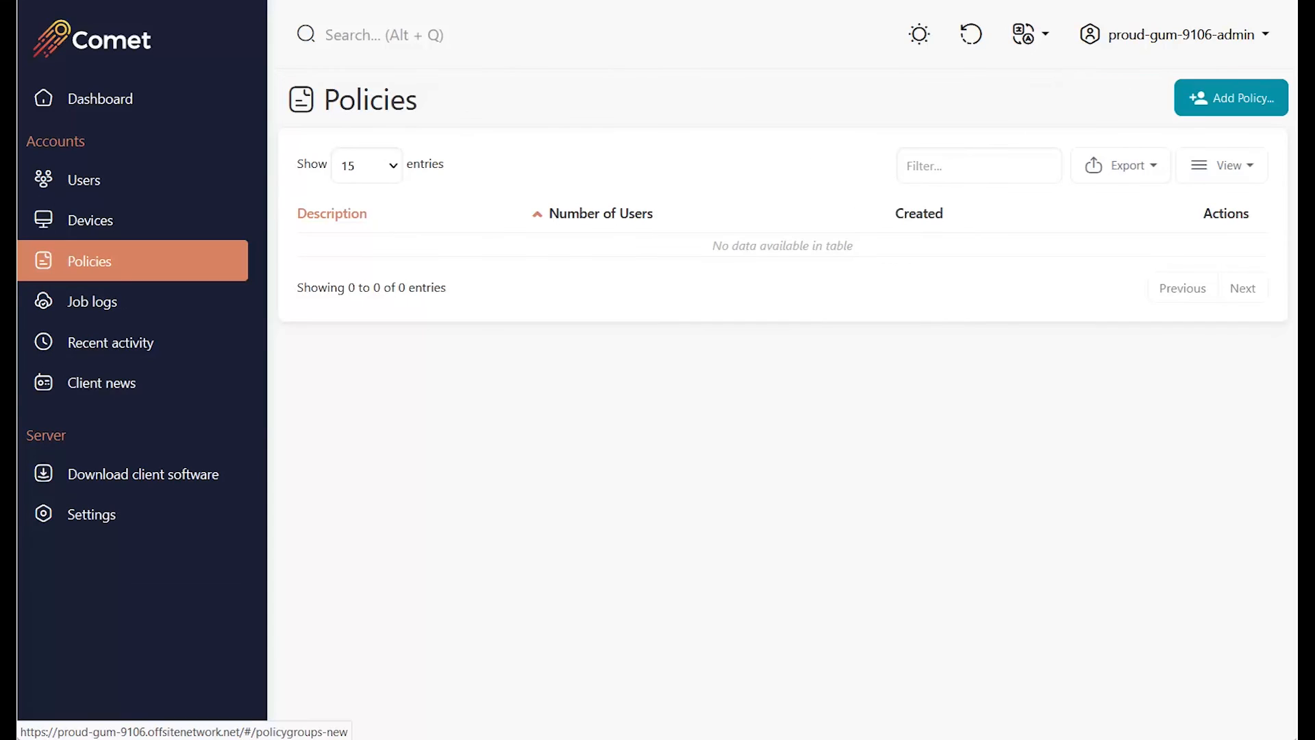
pyautogui.click(1231, 98)
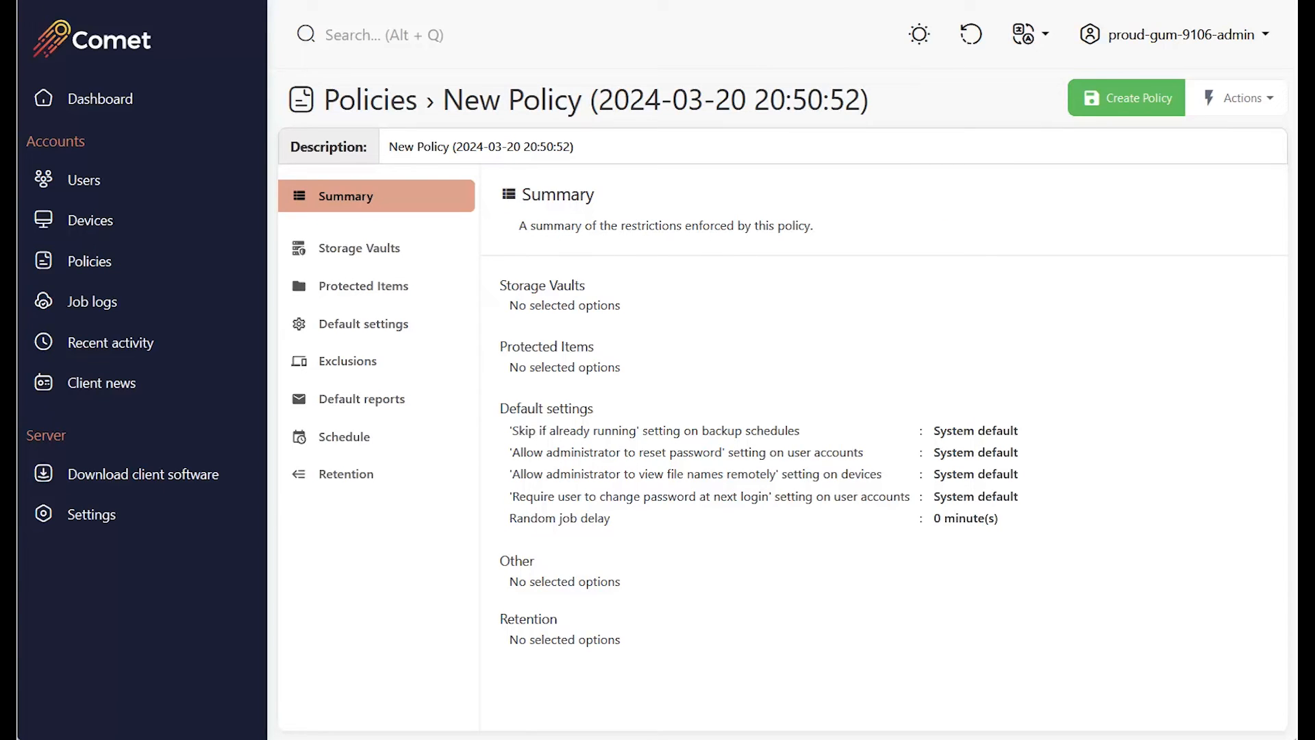
pyautogui.tripleClick(481, 146)
pyautogui.write('Immediate and summary report')
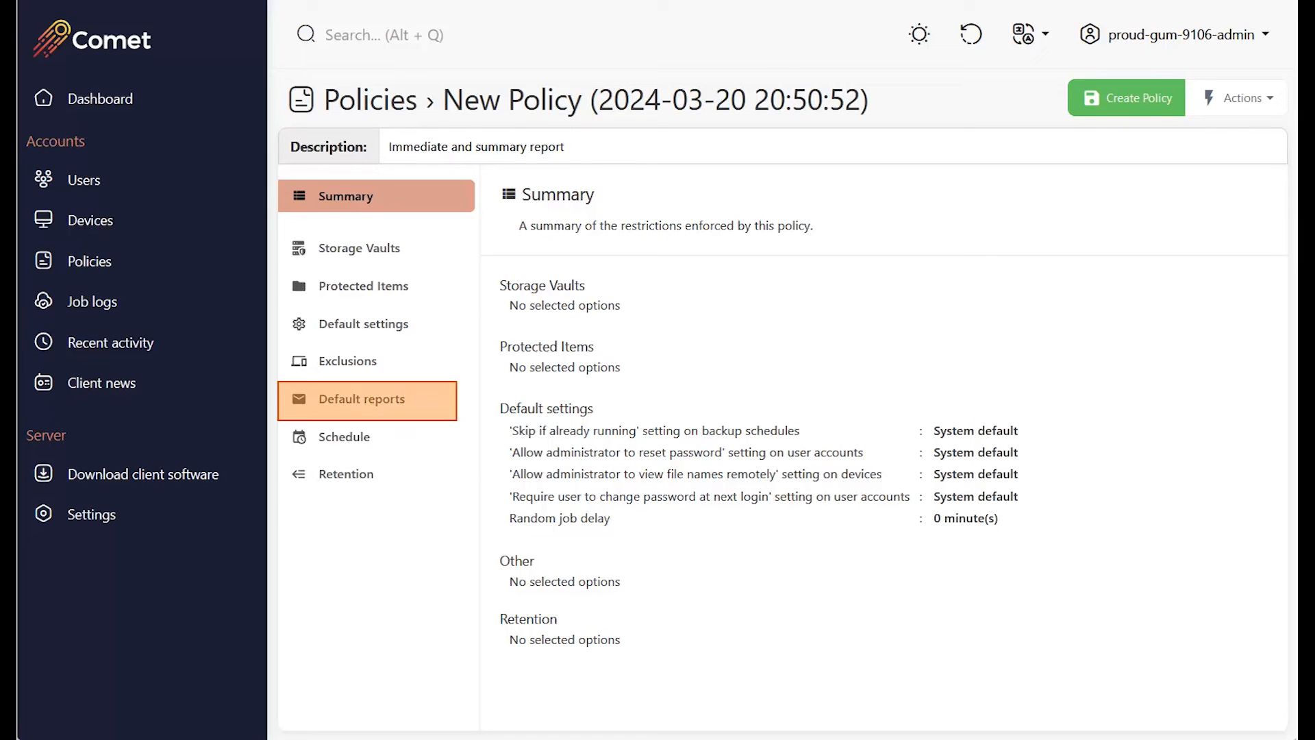
pyautogui.click(367, 399)
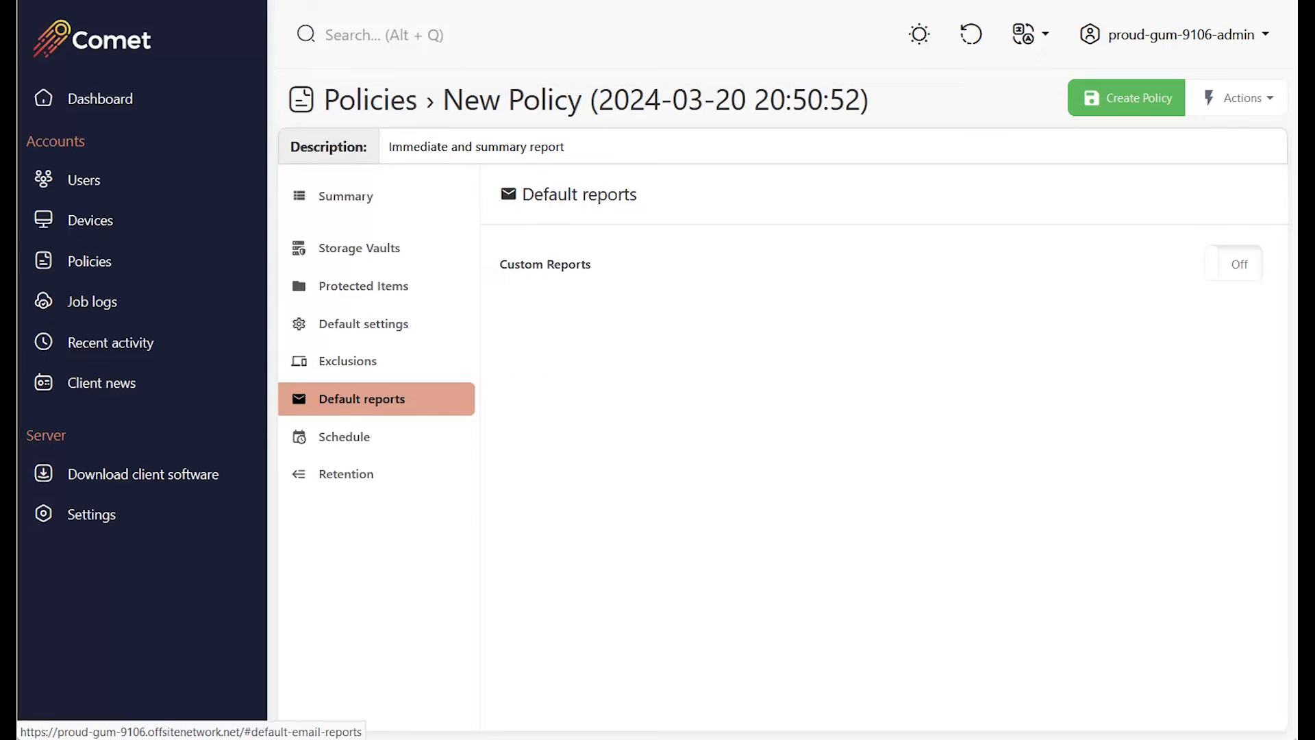
pyautogui.click(1233, 263)
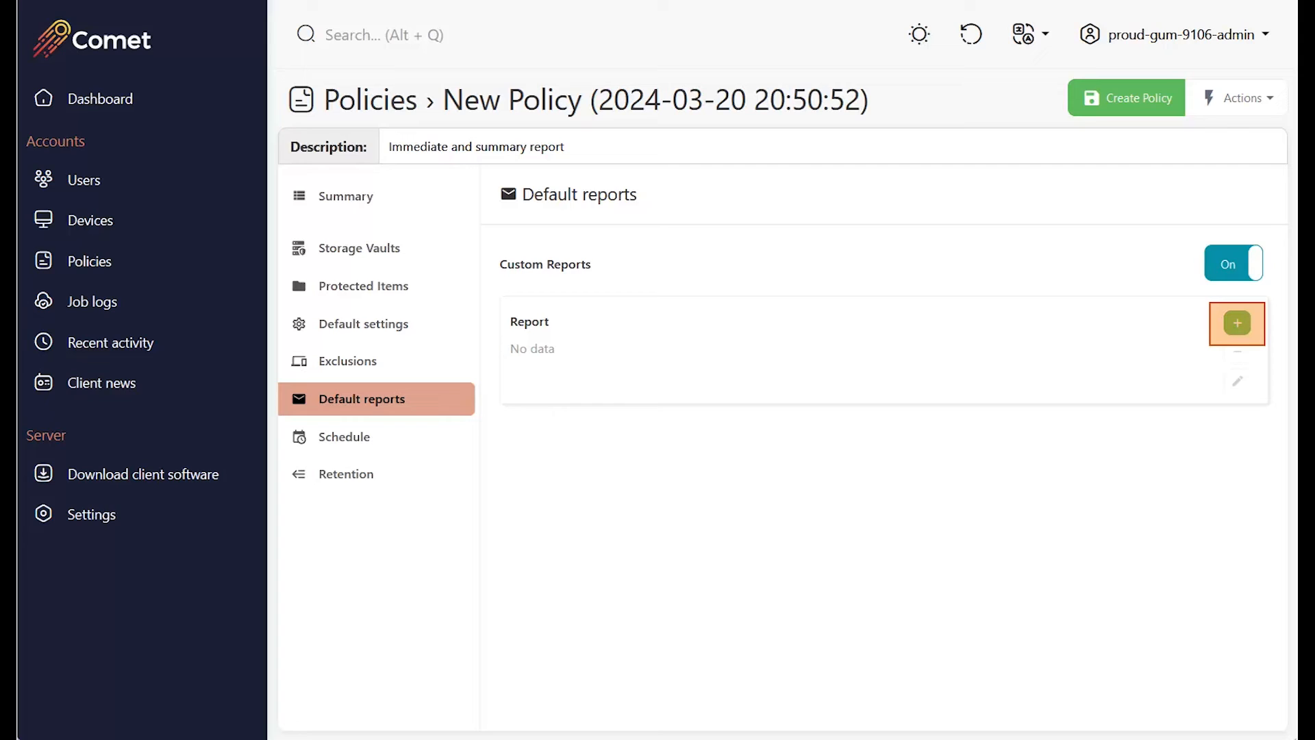
# Add an immediate job notification report to the policy with a rule for Status not equal Success.
pyautogui.click(1237, 322)
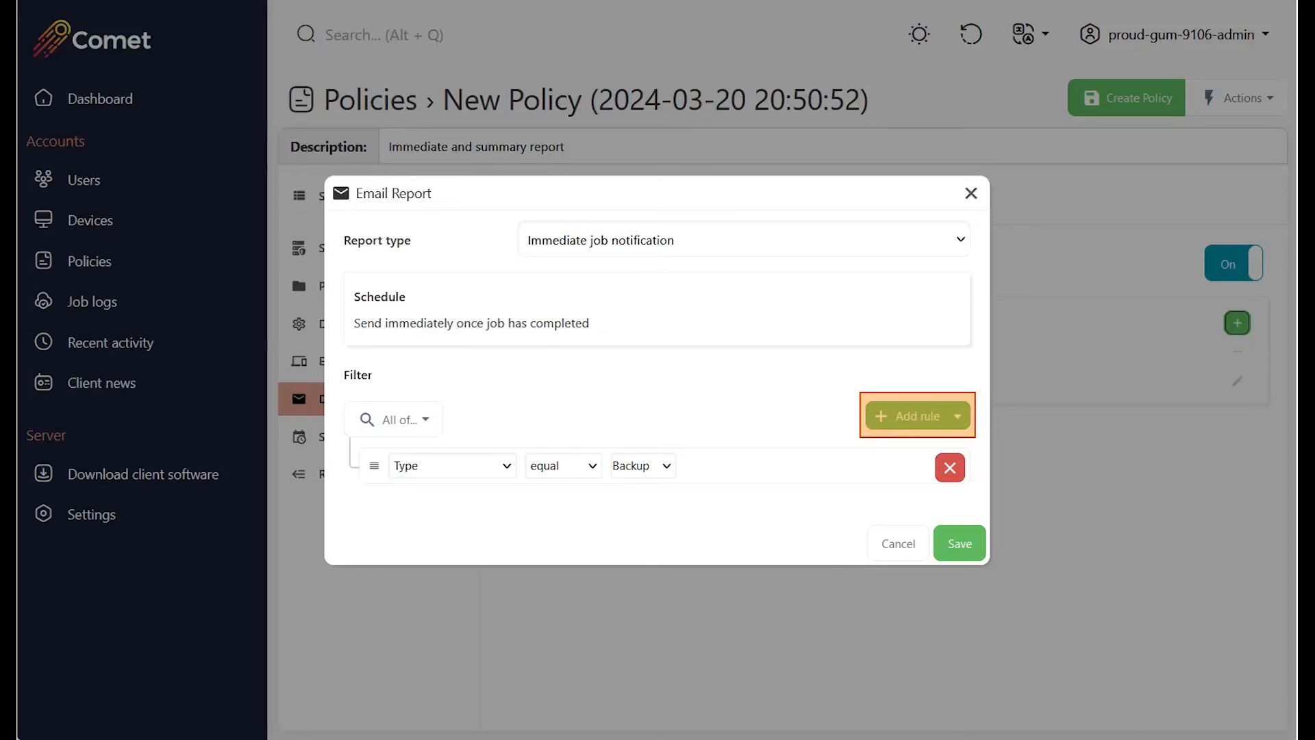
pyautogui.click(907, 416)
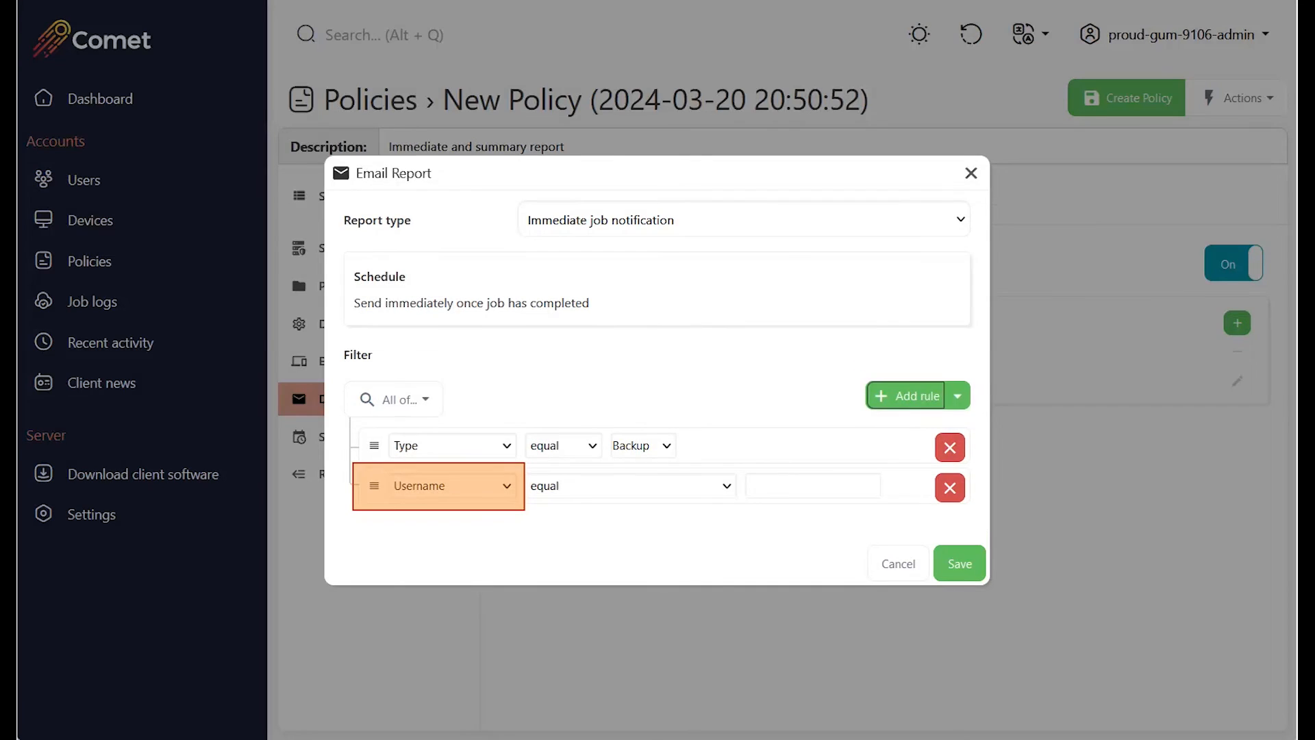
pyautogui.click(452, 485)
pyautogui.click(456, 271)
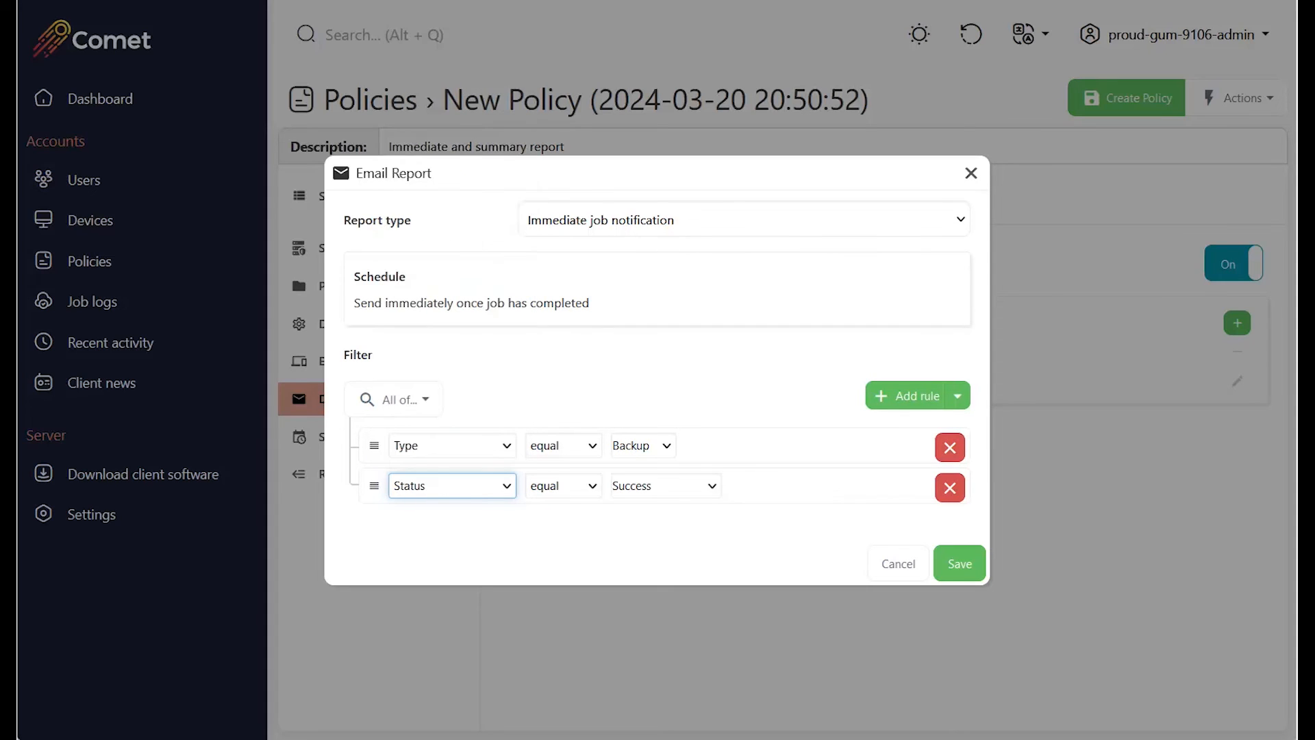
pyautogui.click(563, 486)
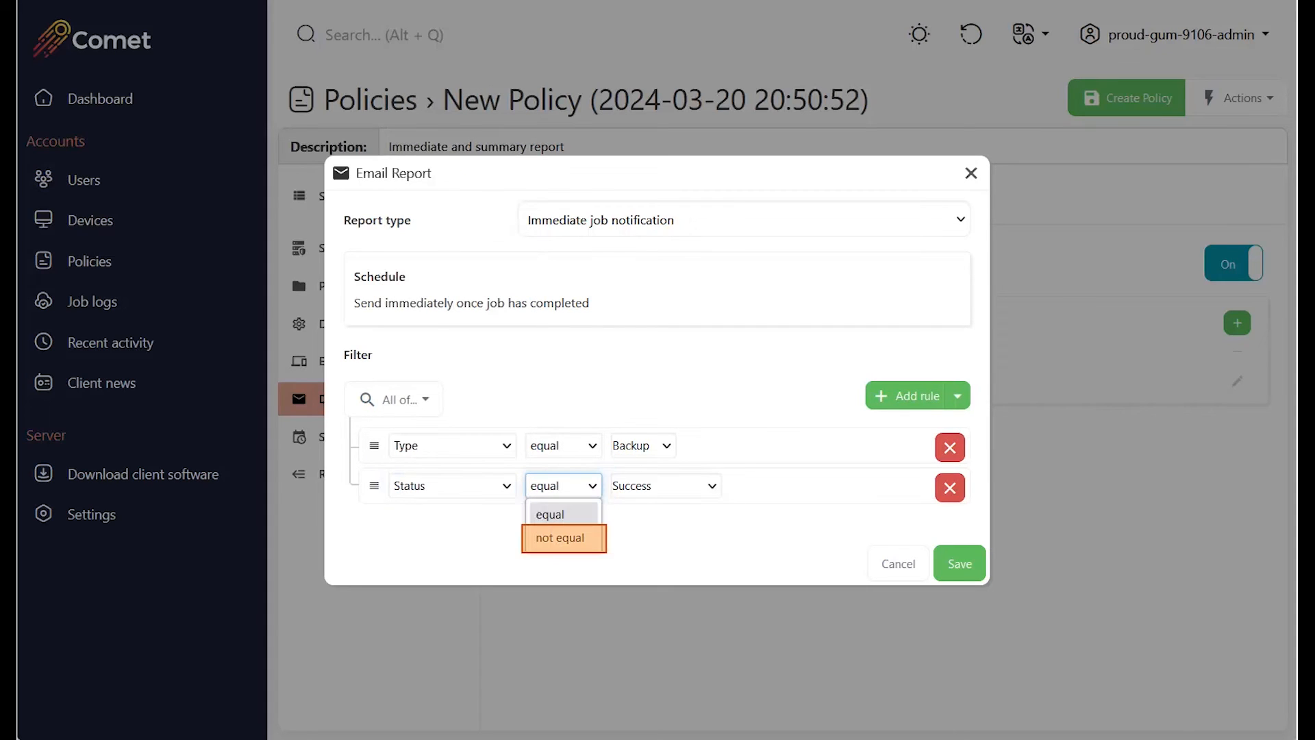
pyautogui.click(560, 538)
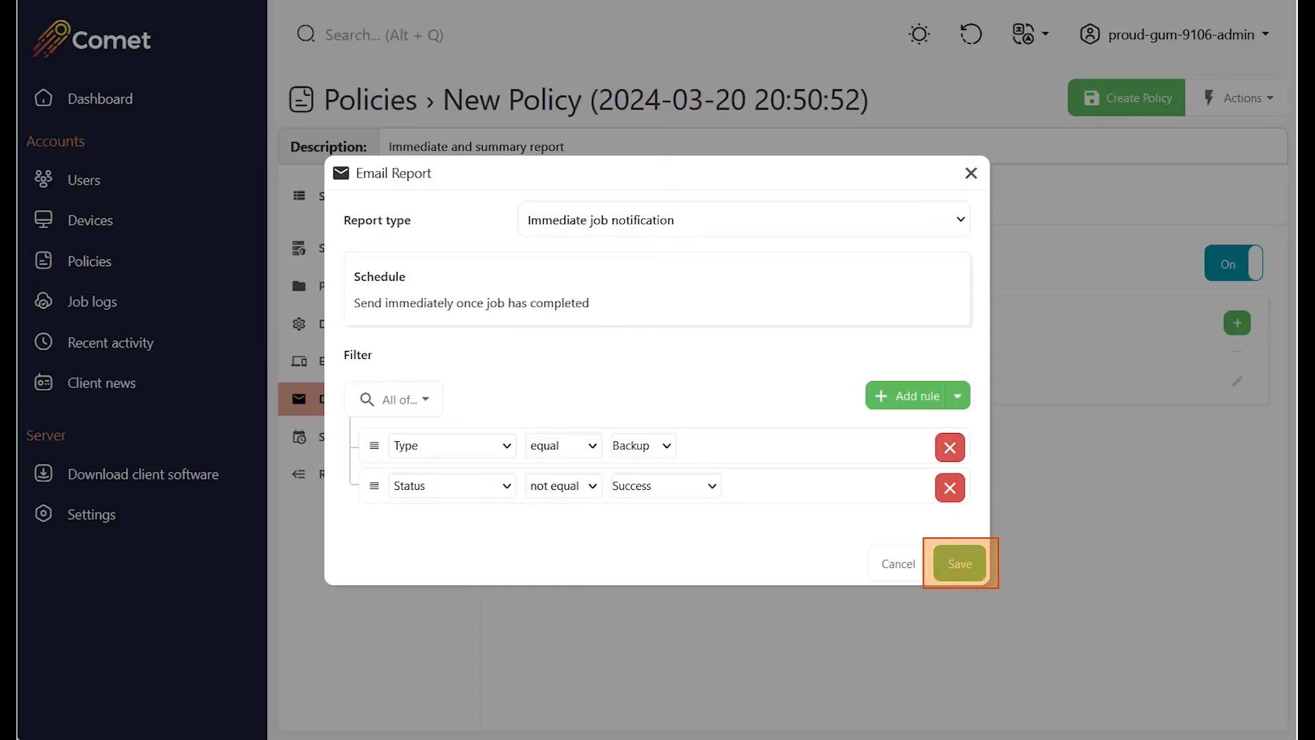
pyautogui.click(960, 564)
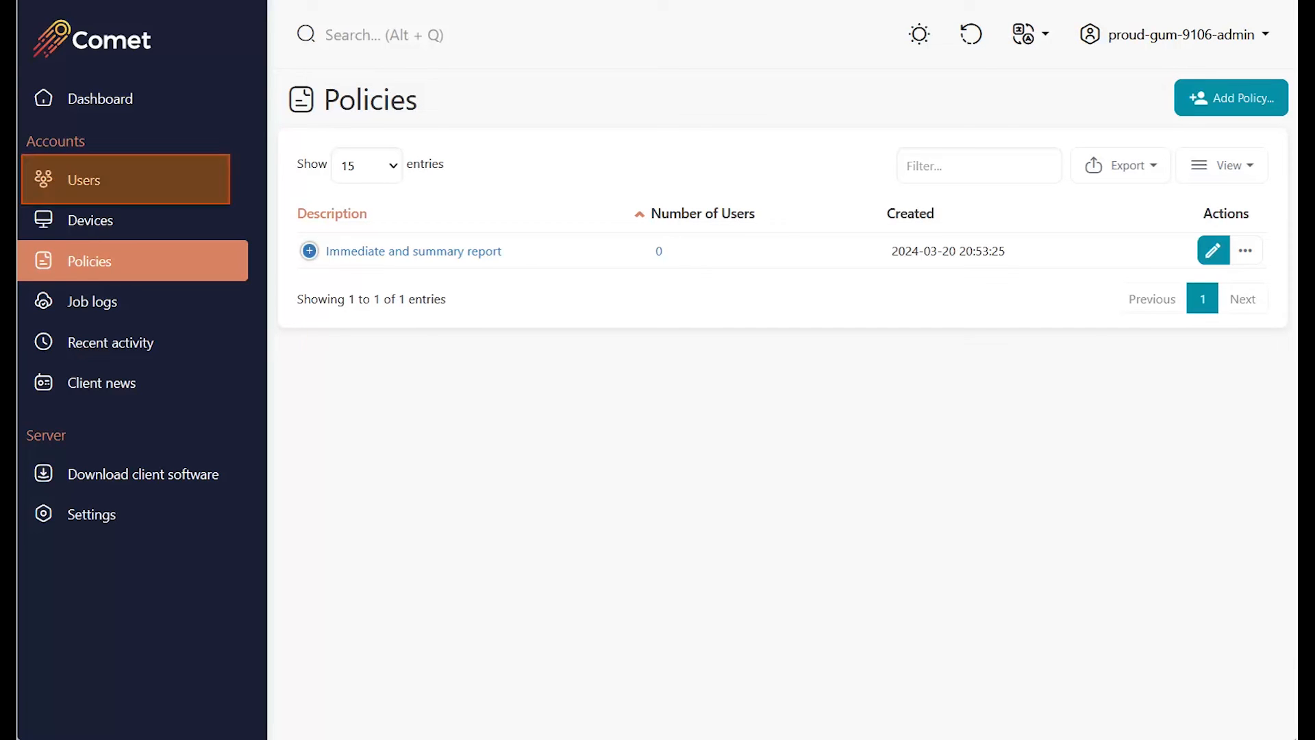
# Start a new user and choose the 'Immediate and summary report' policy under Apply Policy.
pyautogui.click(126, 180)
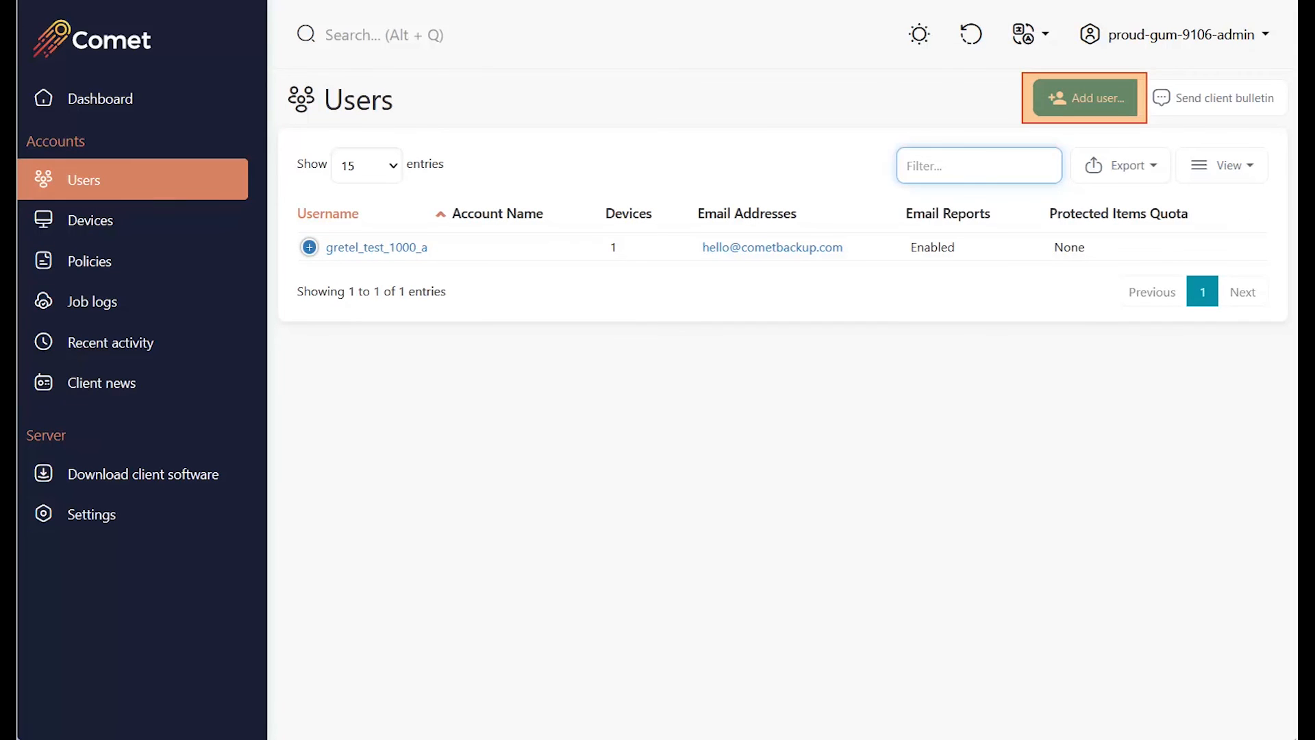
pyautogui.click(1085, 98)
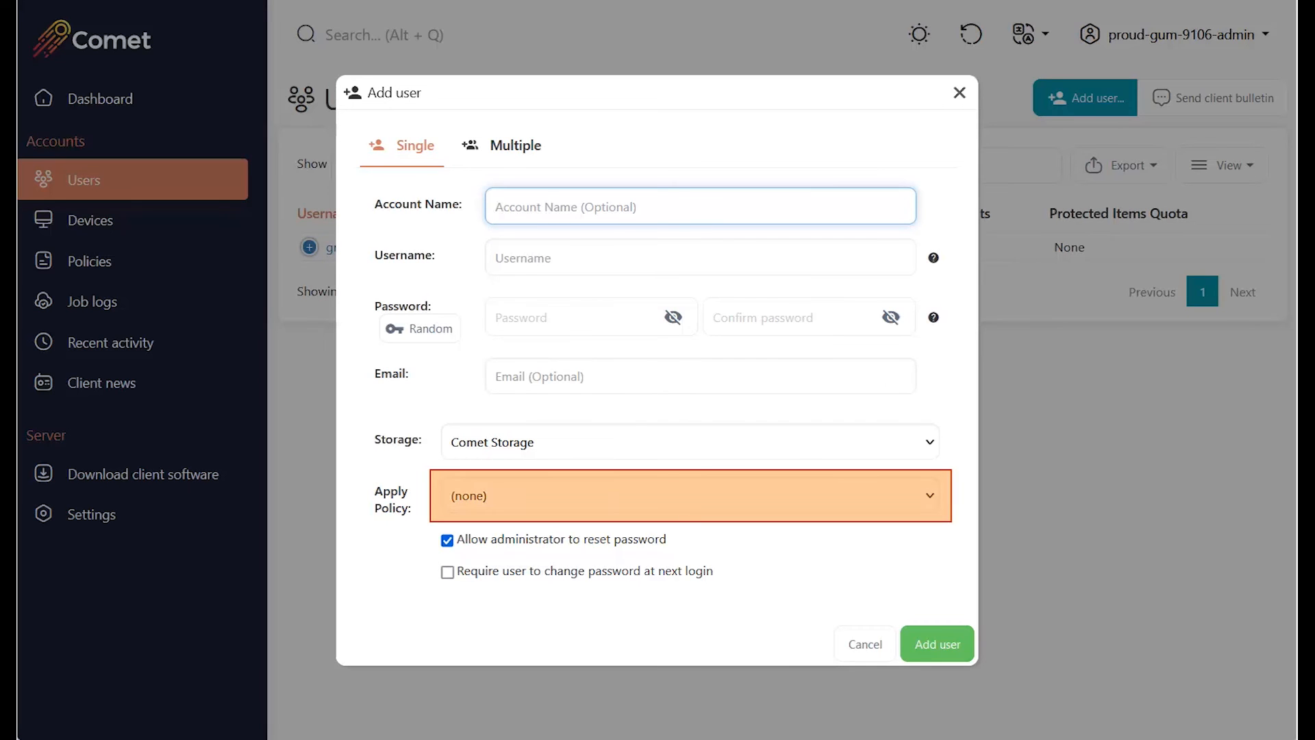
pyautogui.click(691, 495)
pyautogui.click(538, 556)
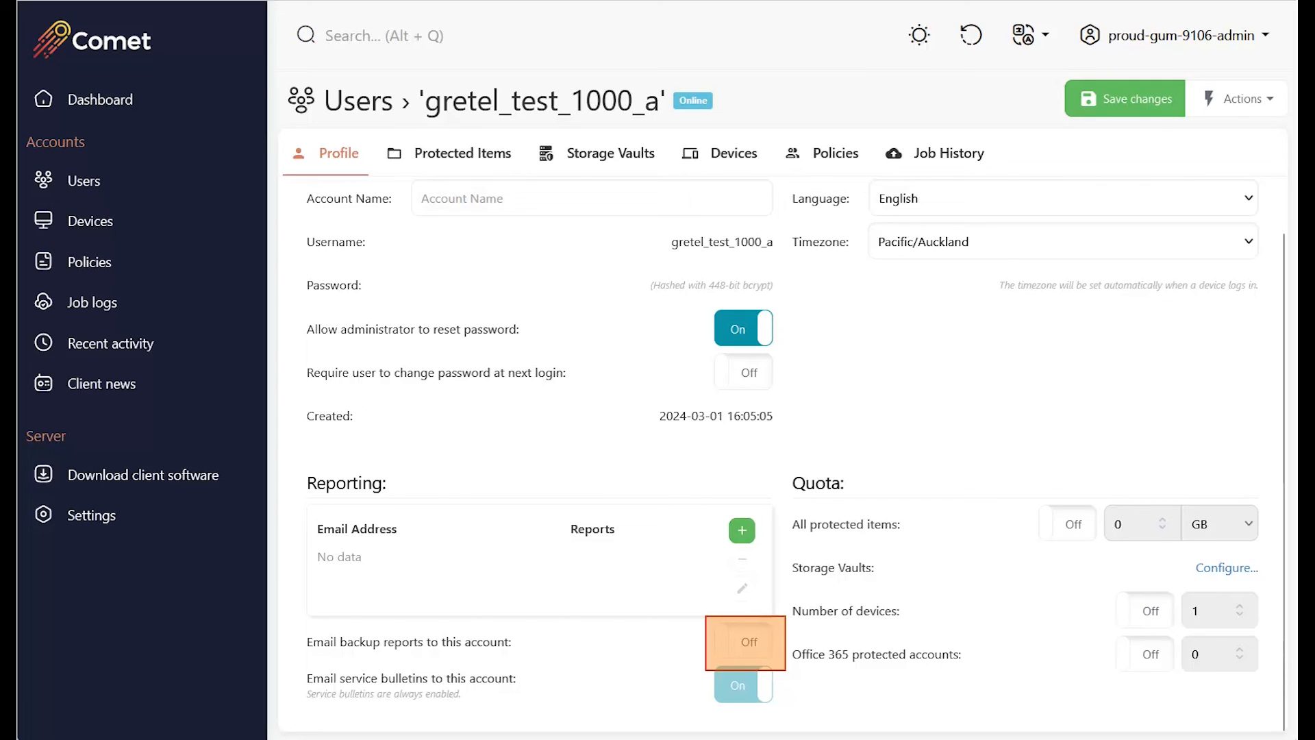
# Turn on the user's email backup reports, add their reporting email address using policy default reports, and save.
pyautogui.click(743, 641)
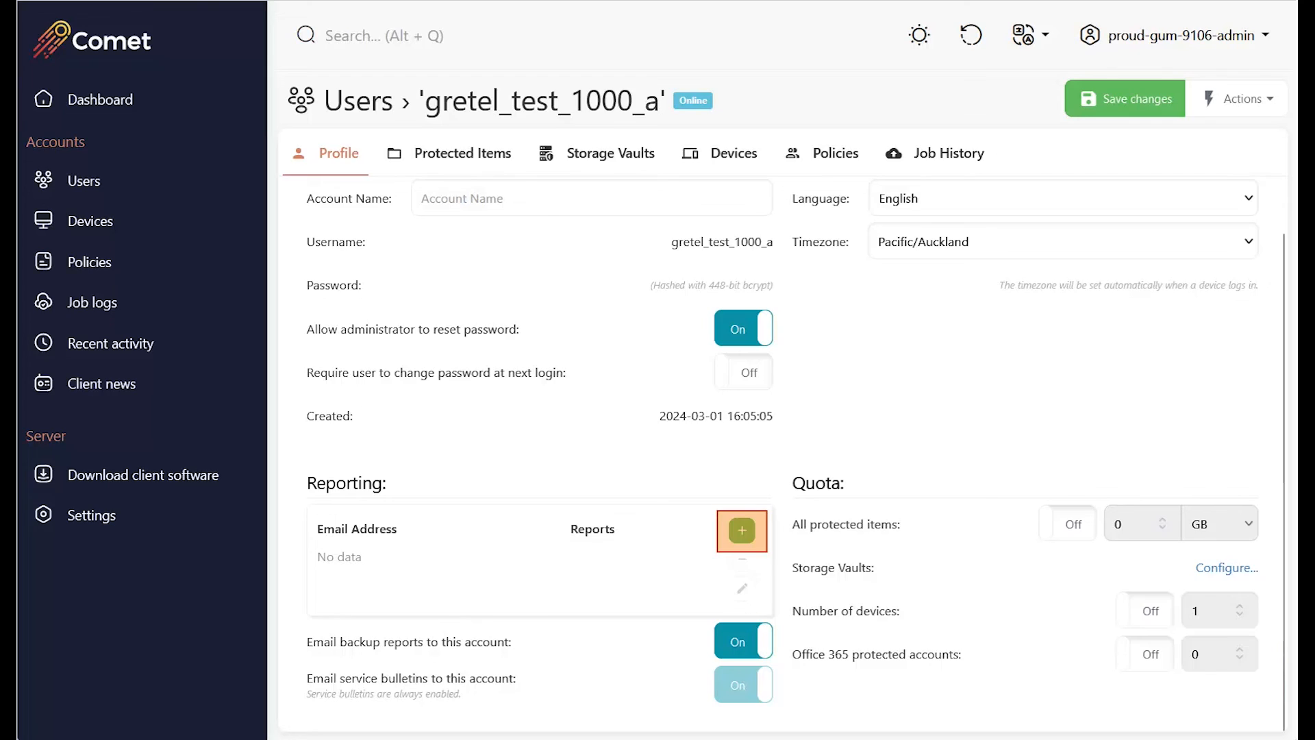
pyautogui.click(742, 531)
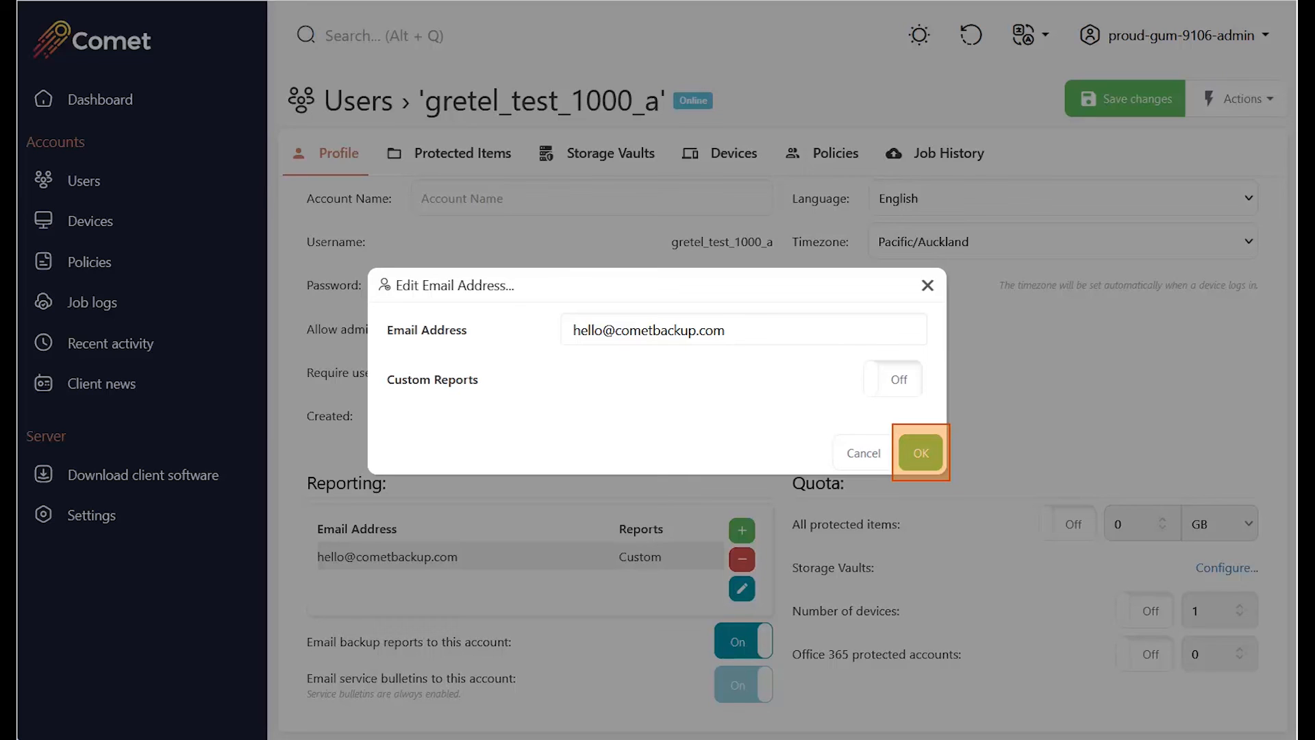
pyautogui.click(920, 452)
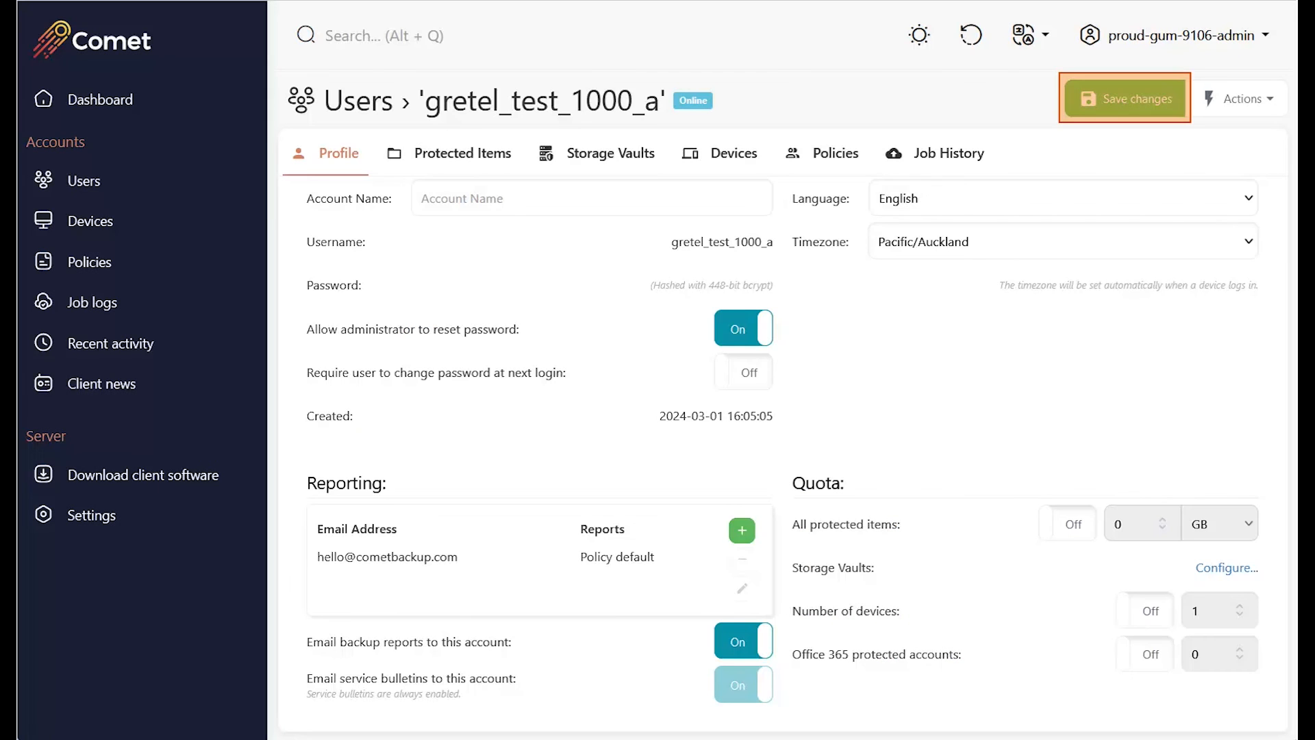
pyautogui.click(1125, 99)
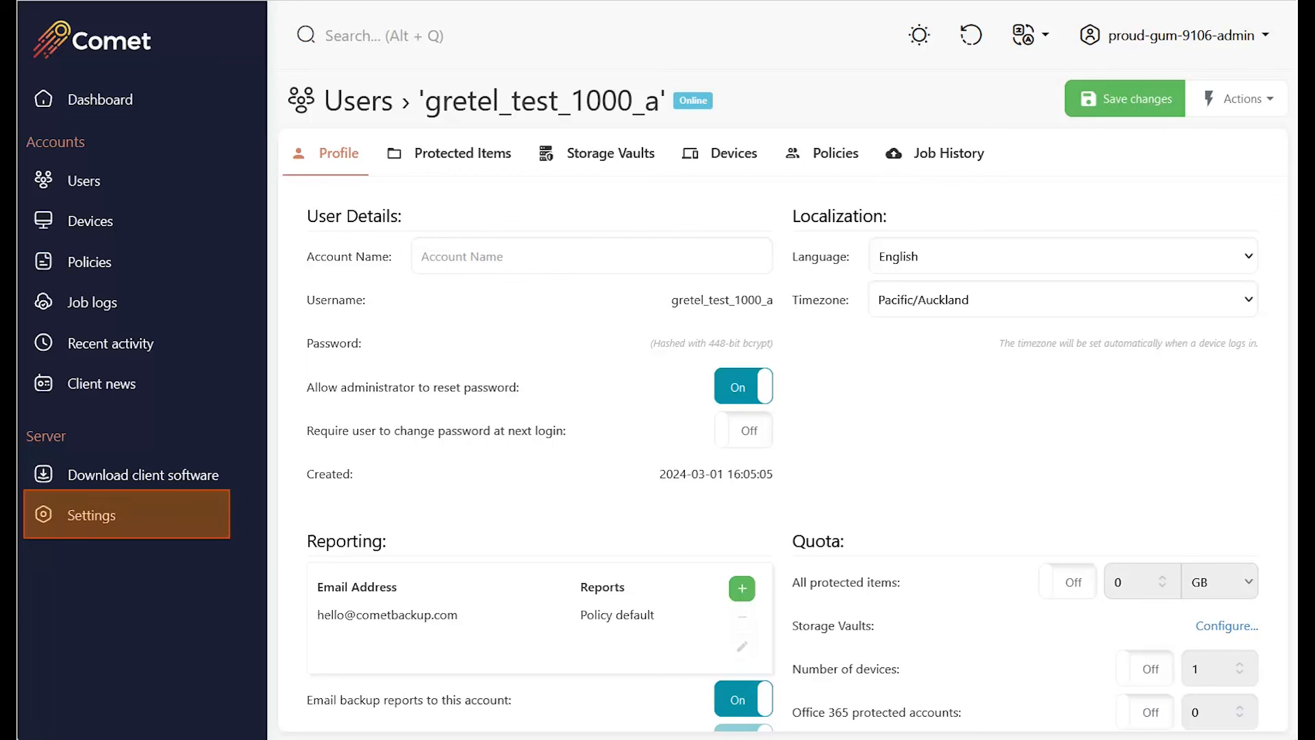
# Add a server-wide email report in Settings addressed to two recipient email addresses.
pyautogui.click(92, 515)
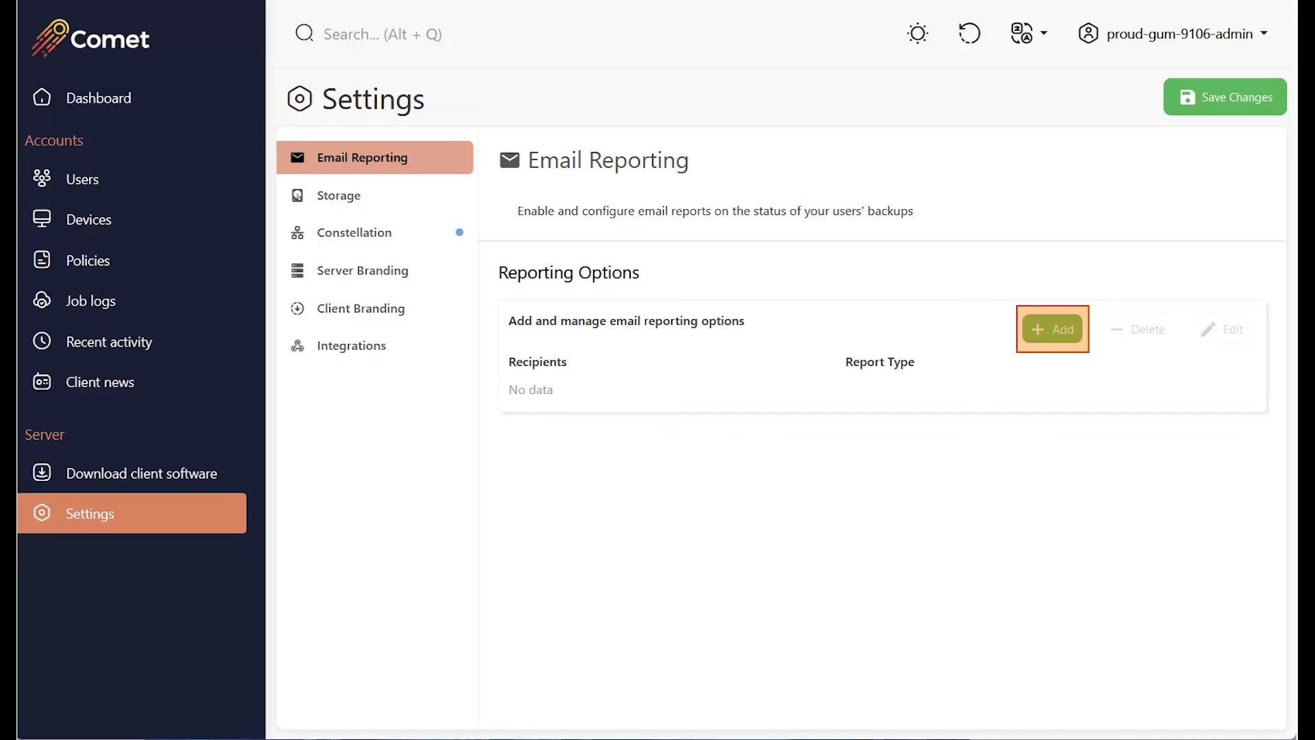
pyautogui.click(1052, 330)
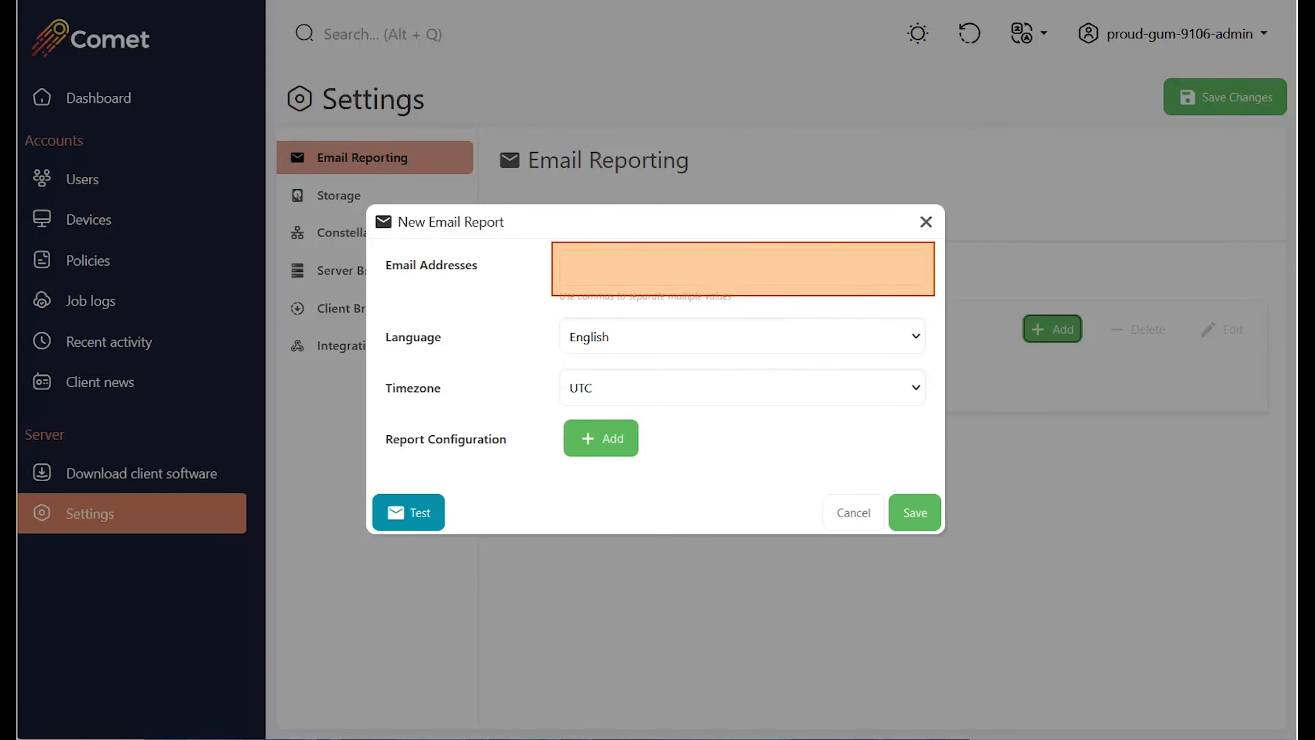
pyautogui.click(742, 388)
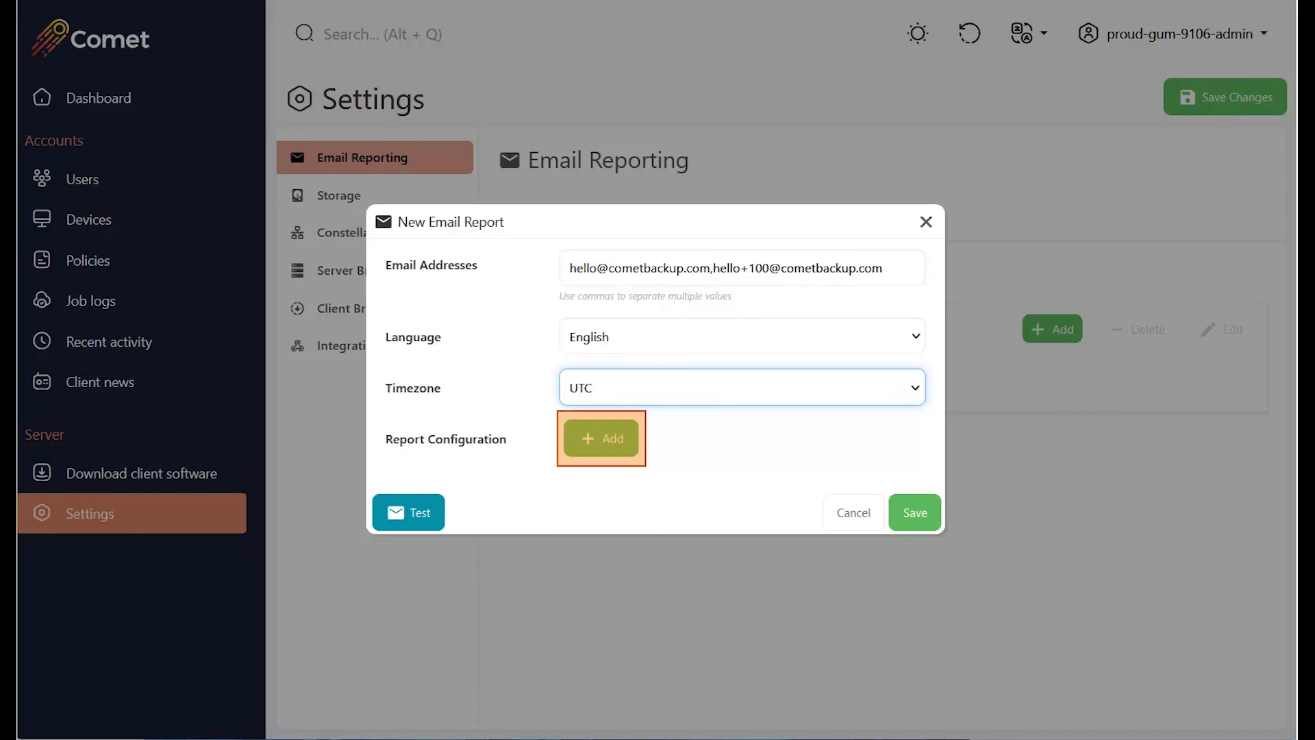
# Give the email report an Immediate job notification configuration and send a test email.
pyautogui.click(602, 438)
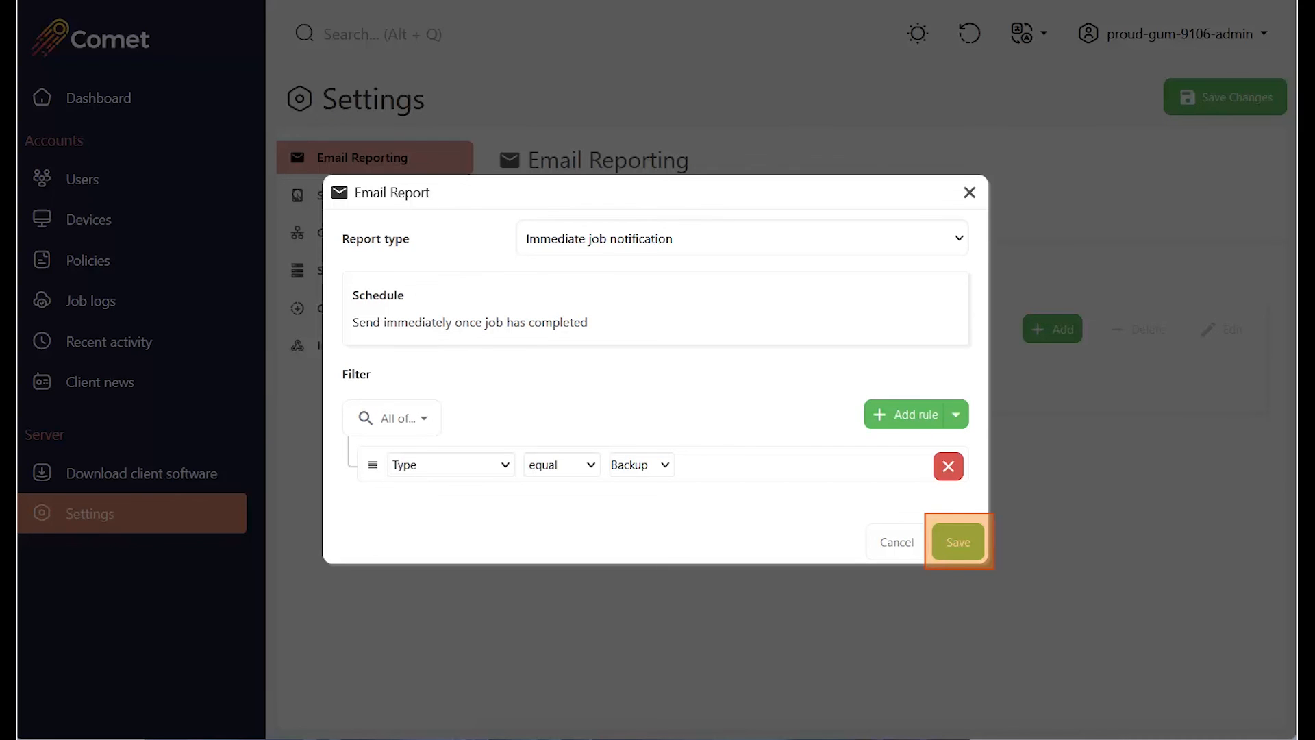
pyautogui.click(958, 542)
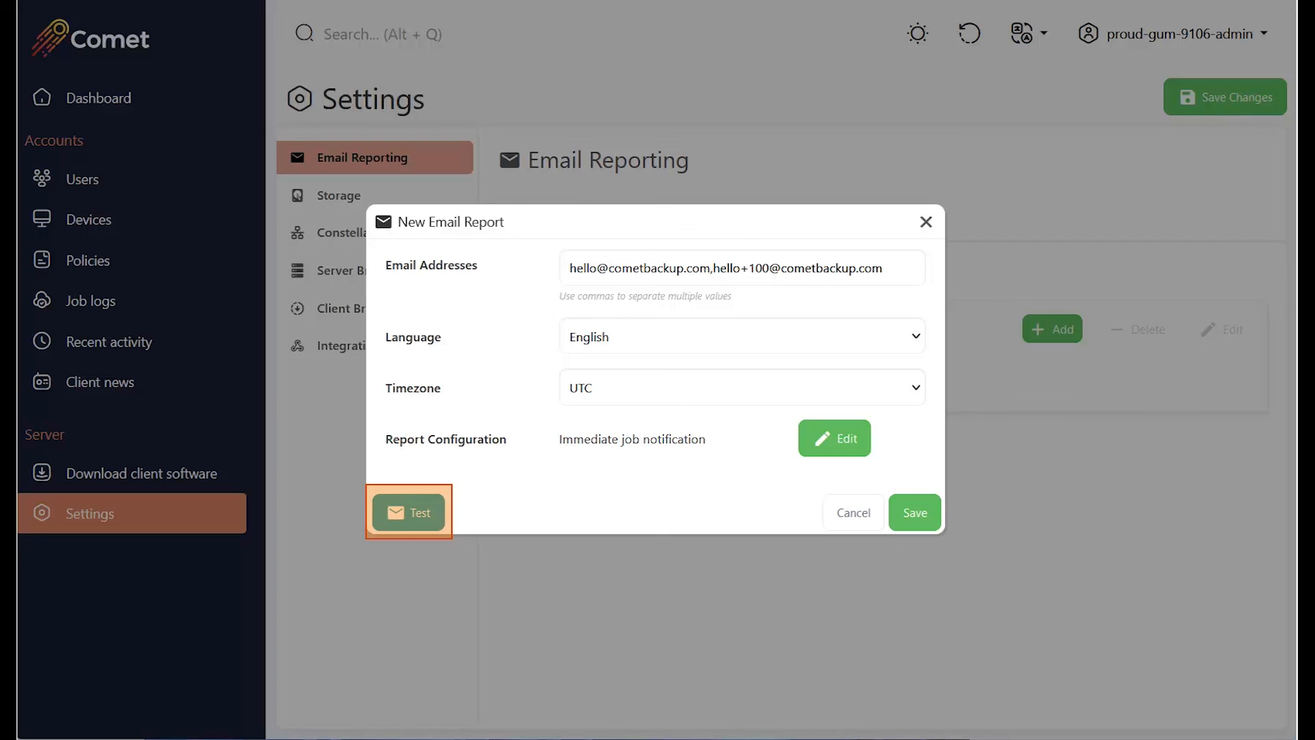
pyautogui.click(409, 513)
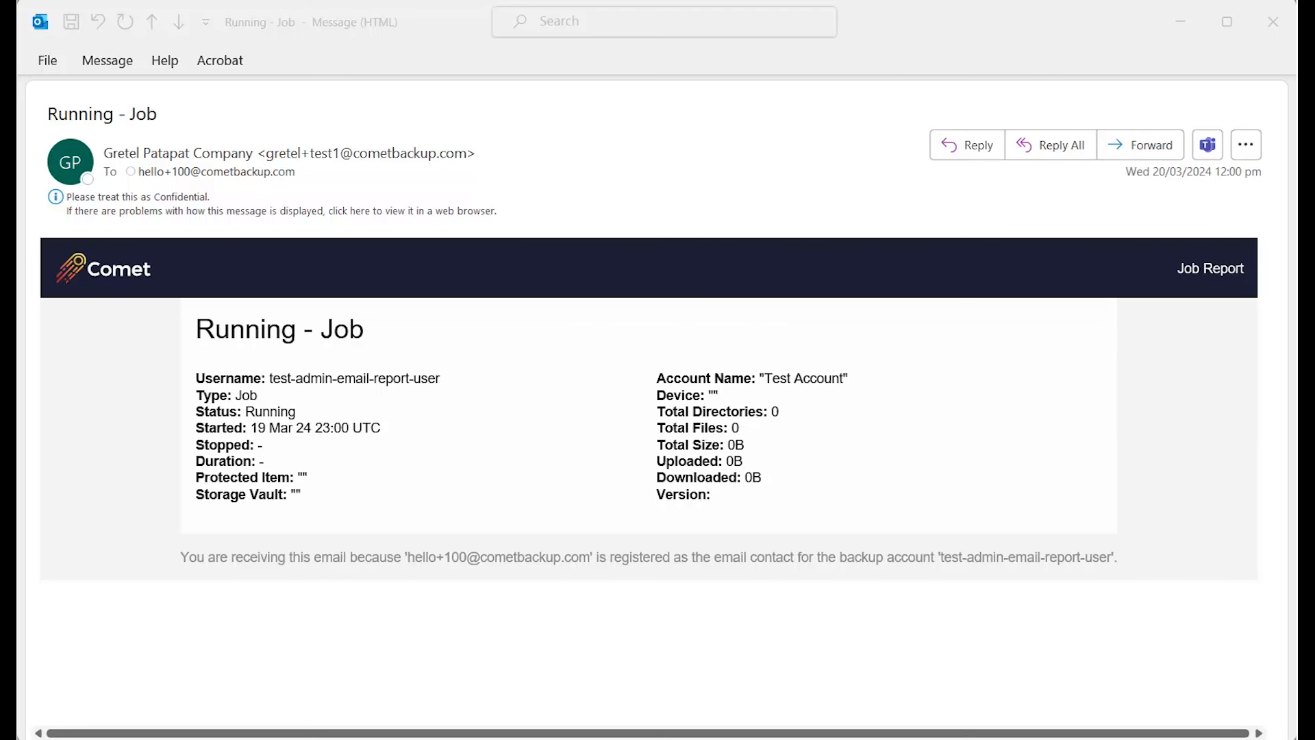